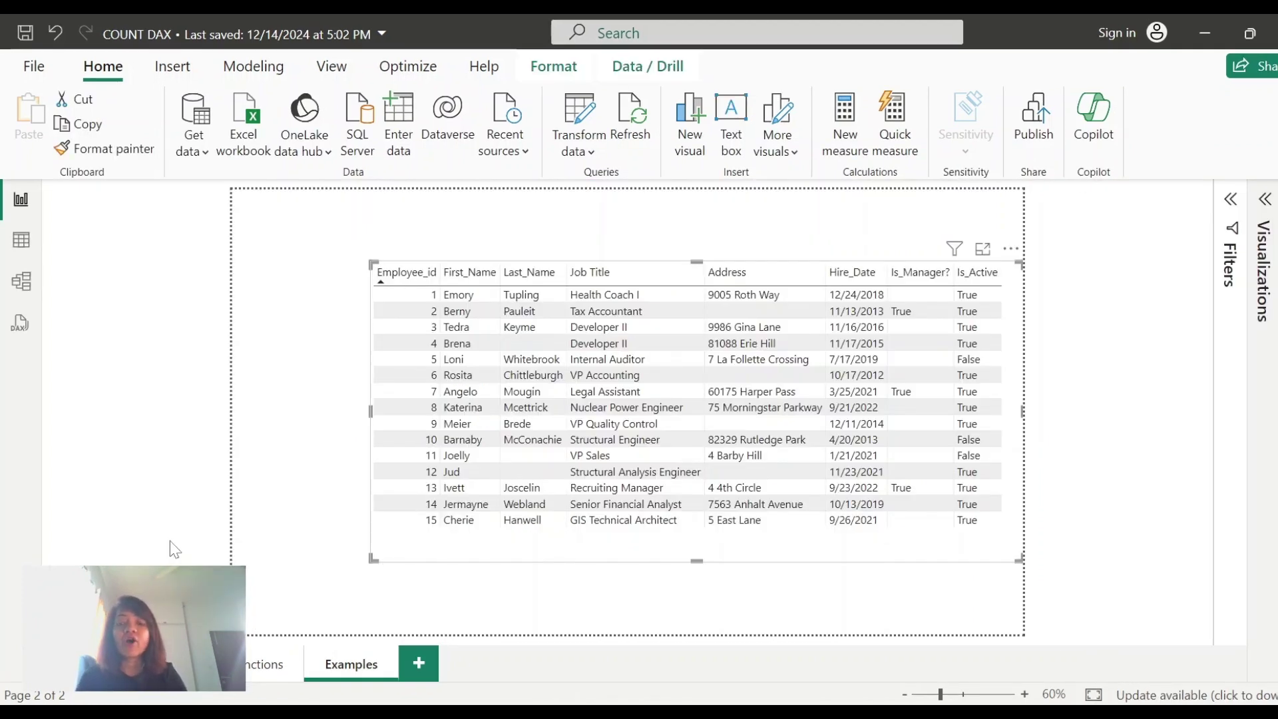
pyautogui.moveTo(509, 311); pyautogui.dragTo(524, 310)
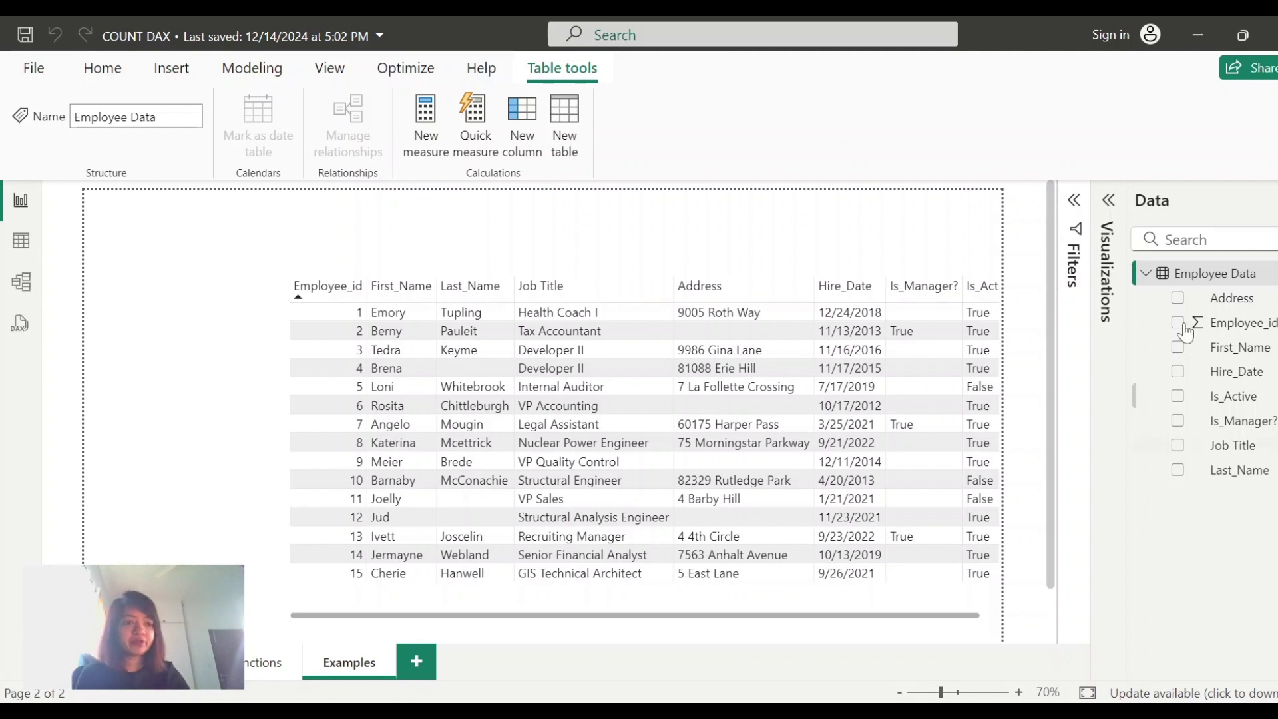
# Step: Create a measure in the Employee Data table: Count Example = COUNT('Employee Data'[First_Name])
pyautogui.rightClick(1197, 269)
pyautogui.click(1125, 304)
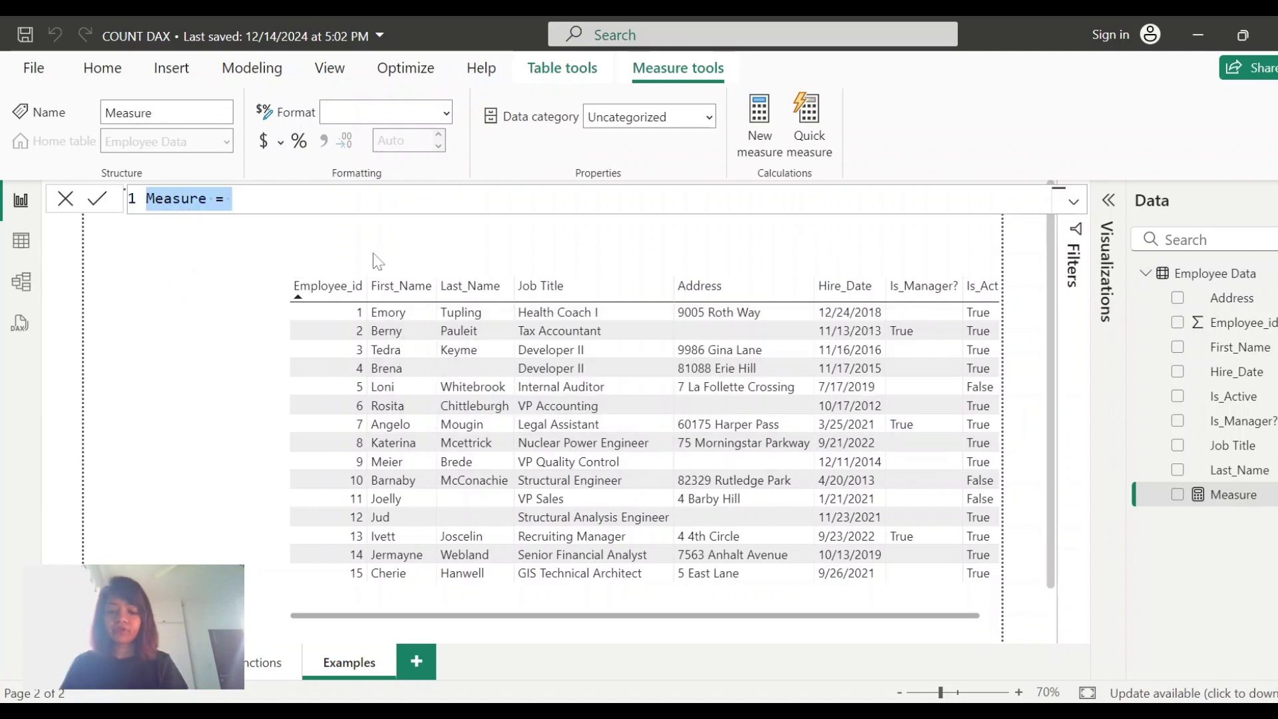
pyautogui.write('Count Example = coun')
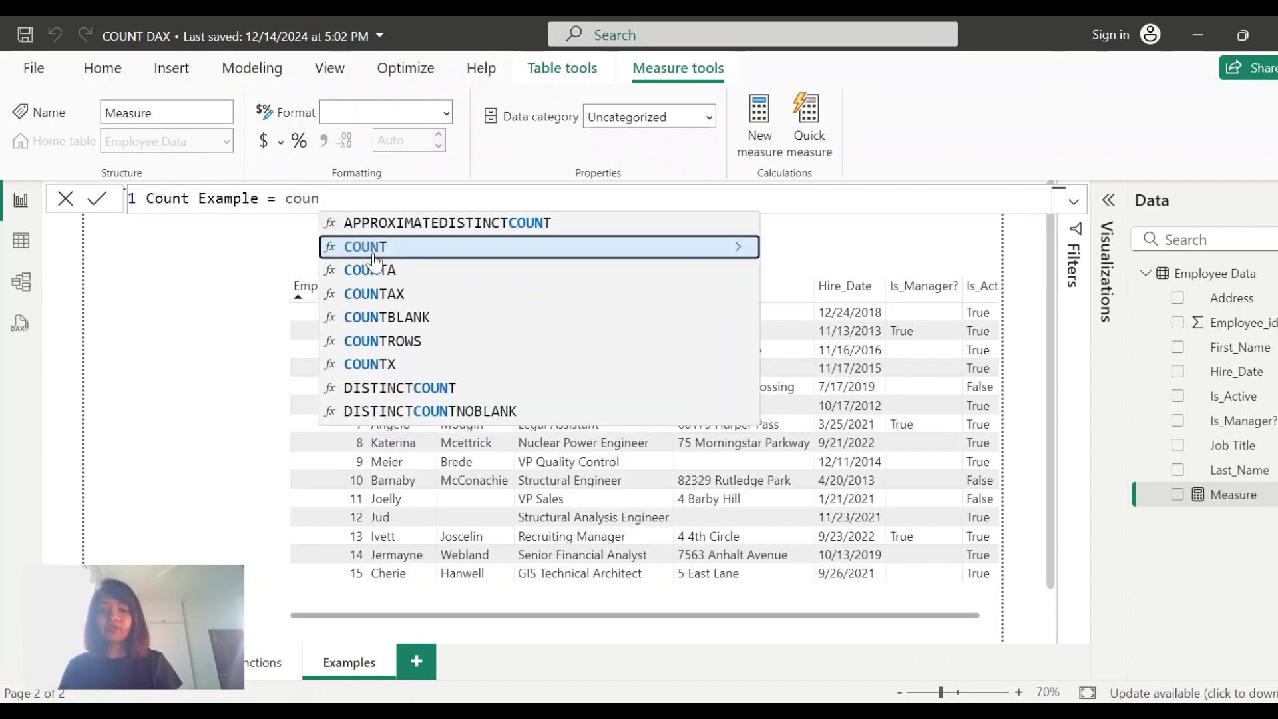
pyautogui.click(373, 256)
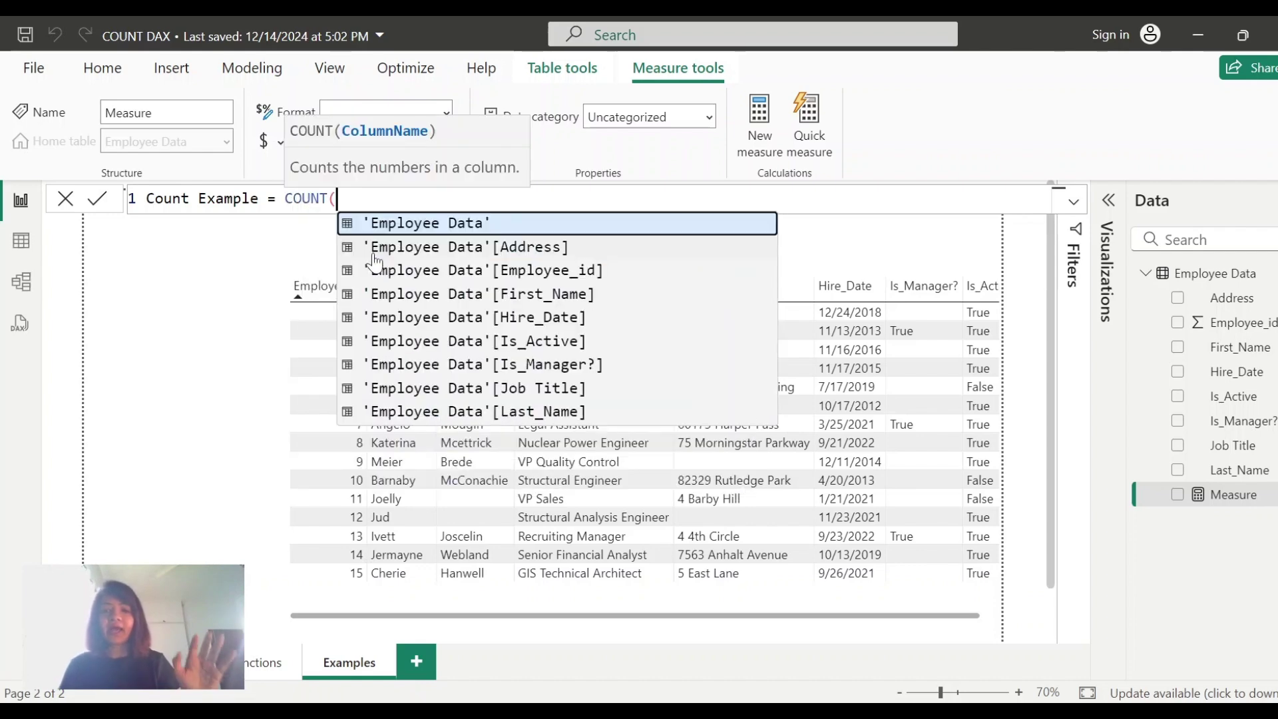
pyautogui.click(537, 296)
pyautogui.write(')')
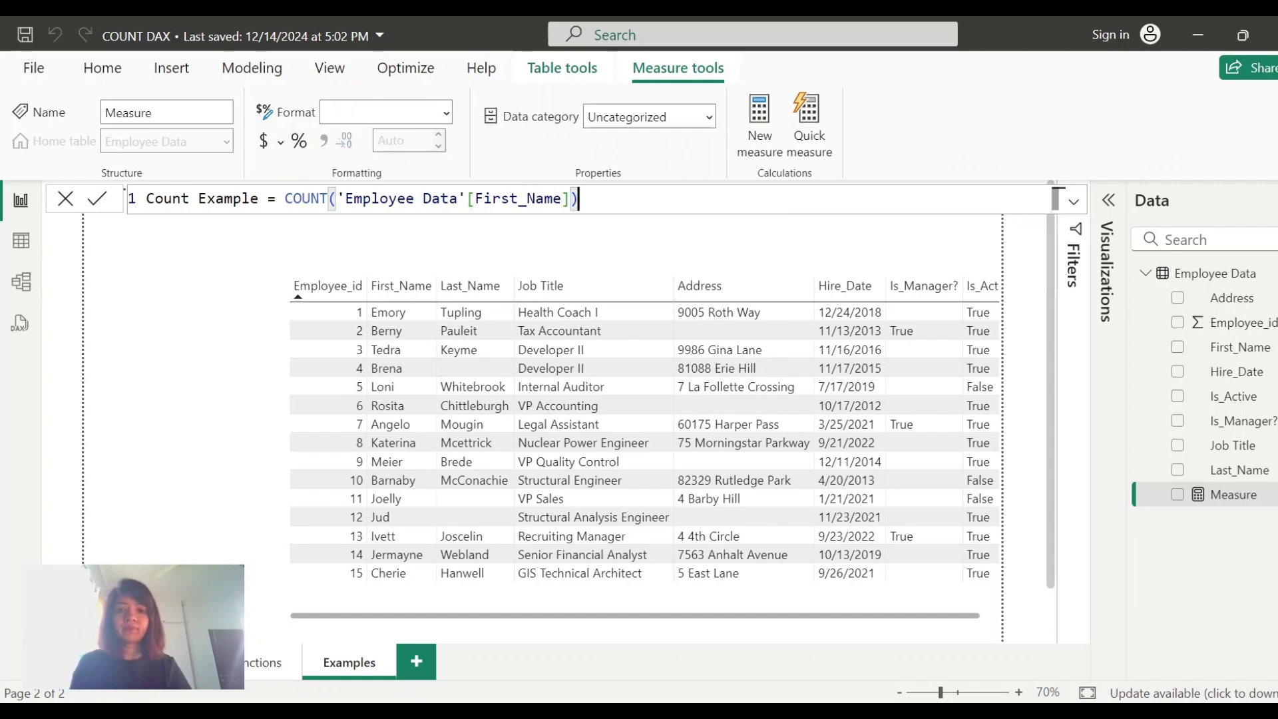
pyautogui.press('Return')
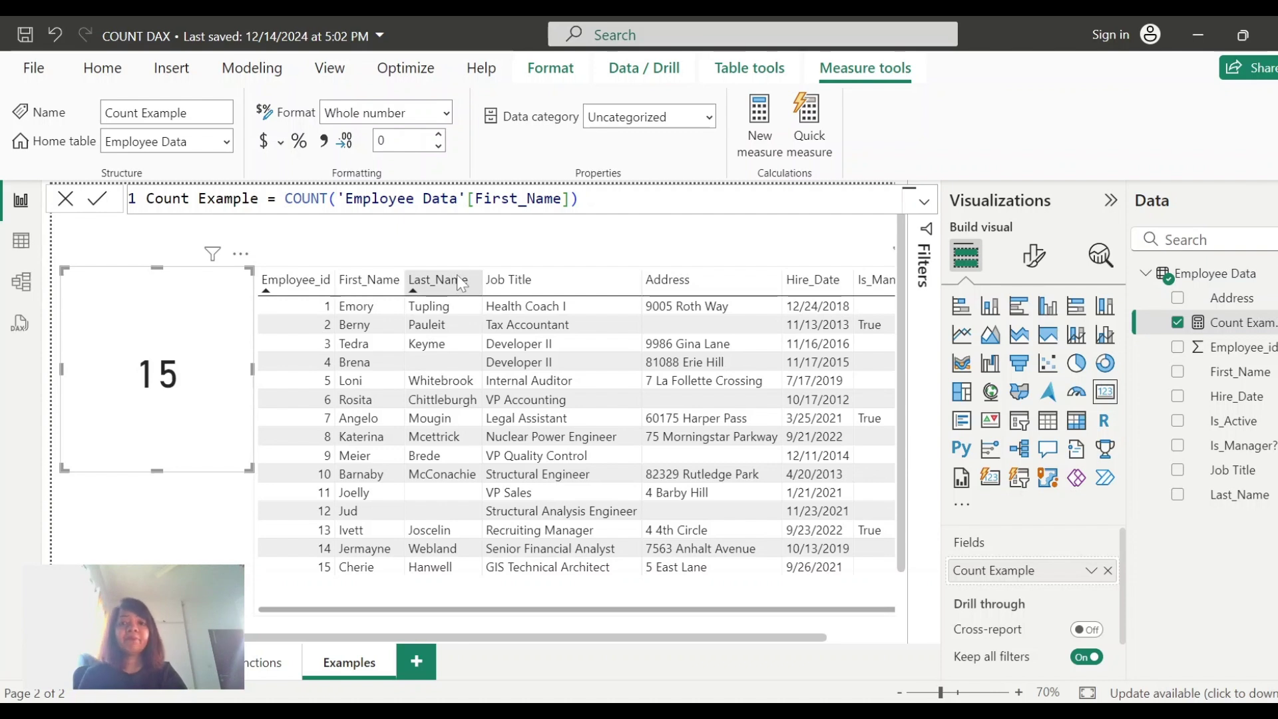
# Step: Change the Count Example measure to count the Last_Name column instead of First_Name
pyautogui.press('Left')
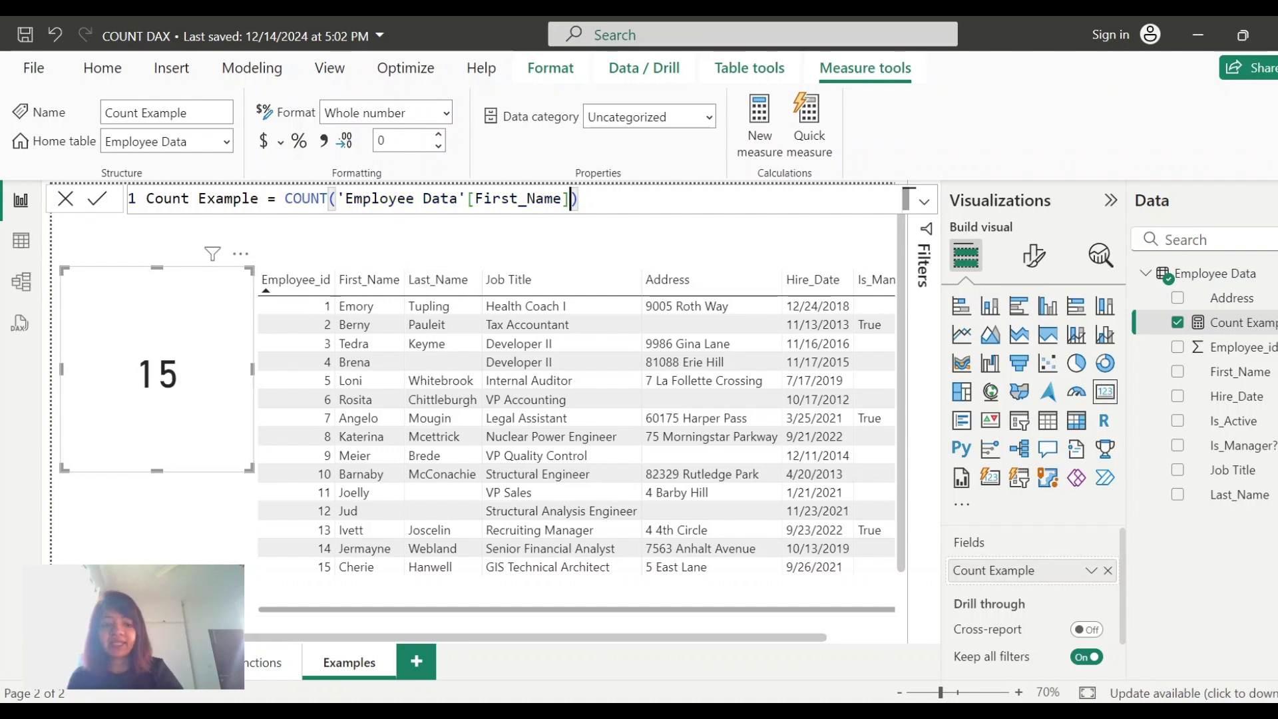
pyautogui.press('BackSpace')
pyautogui.press('BackSpace')
pyautogui.press('BackSpace')
pyautogui.press('BackSpace')
pyautogui.press('BackSpace')
pyautogui.press('BackSpace')
pyautogui.press('BackSpace')
pyautogui.press('BackSpace')
pyautogui.press('BackSpace')
pyautogui.press('BackSpace')
pyautogui.press('BackSpace')
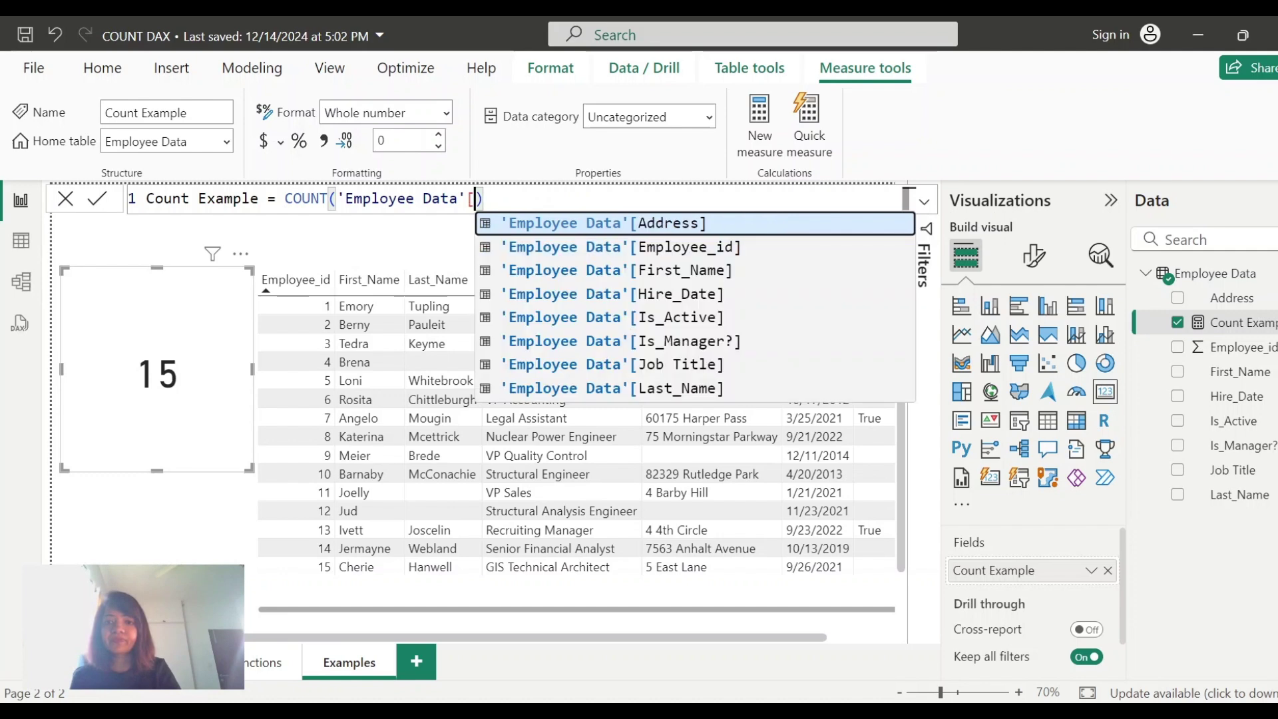
pyautogui.write('las')
pyautogui.press('Tab')
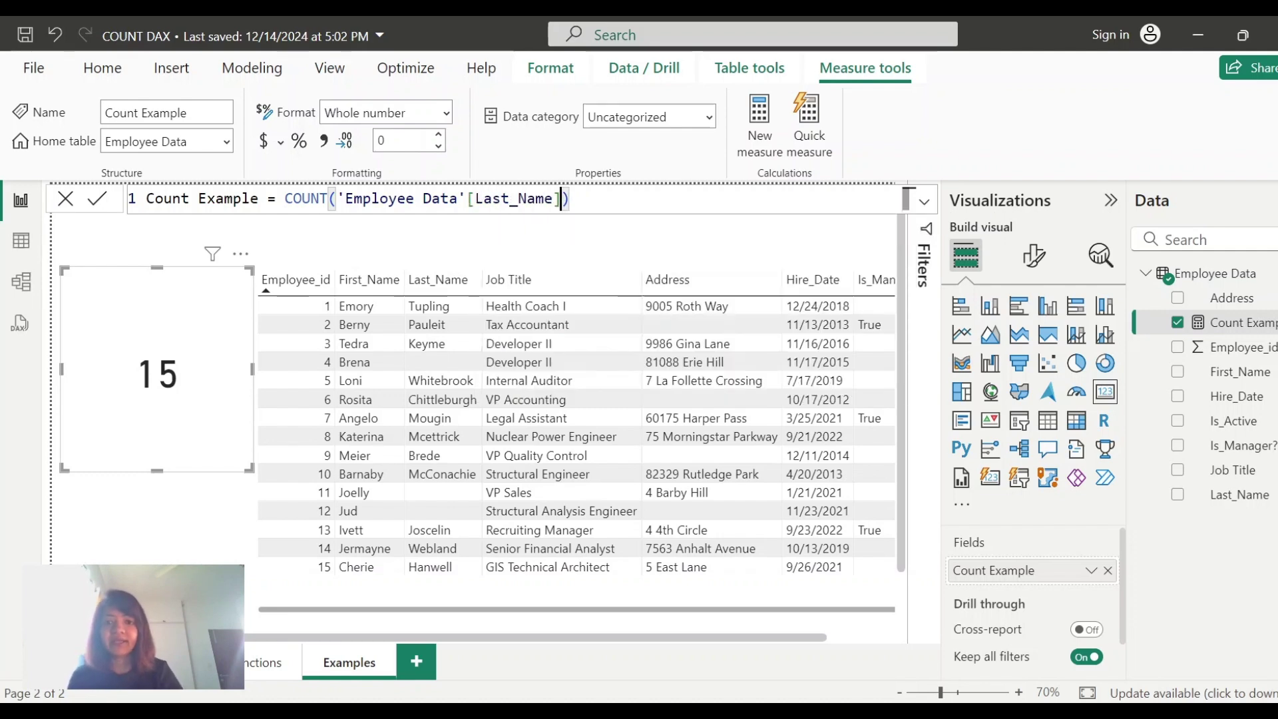
pyautogui.press('Return')
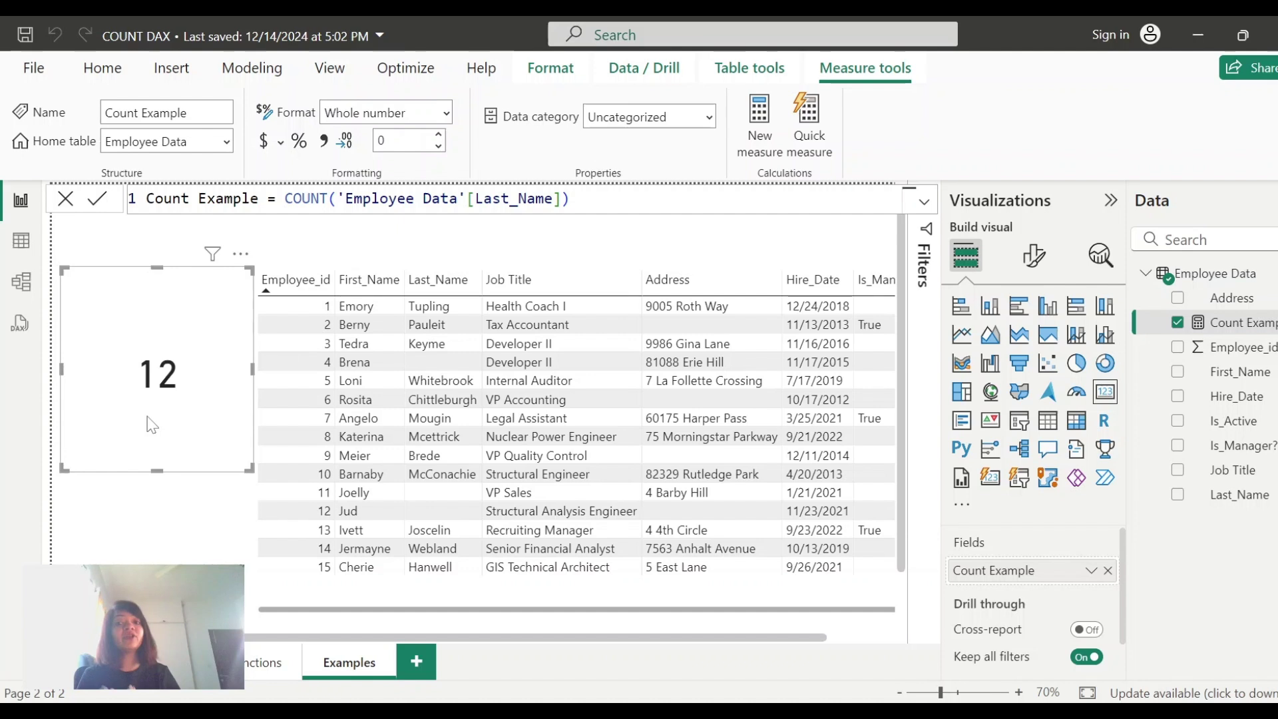
# Step: Make the Count Example measure count the Job Title column with COUNT('Employee Data'[Job Title])
pyautogui.click(632, 226)
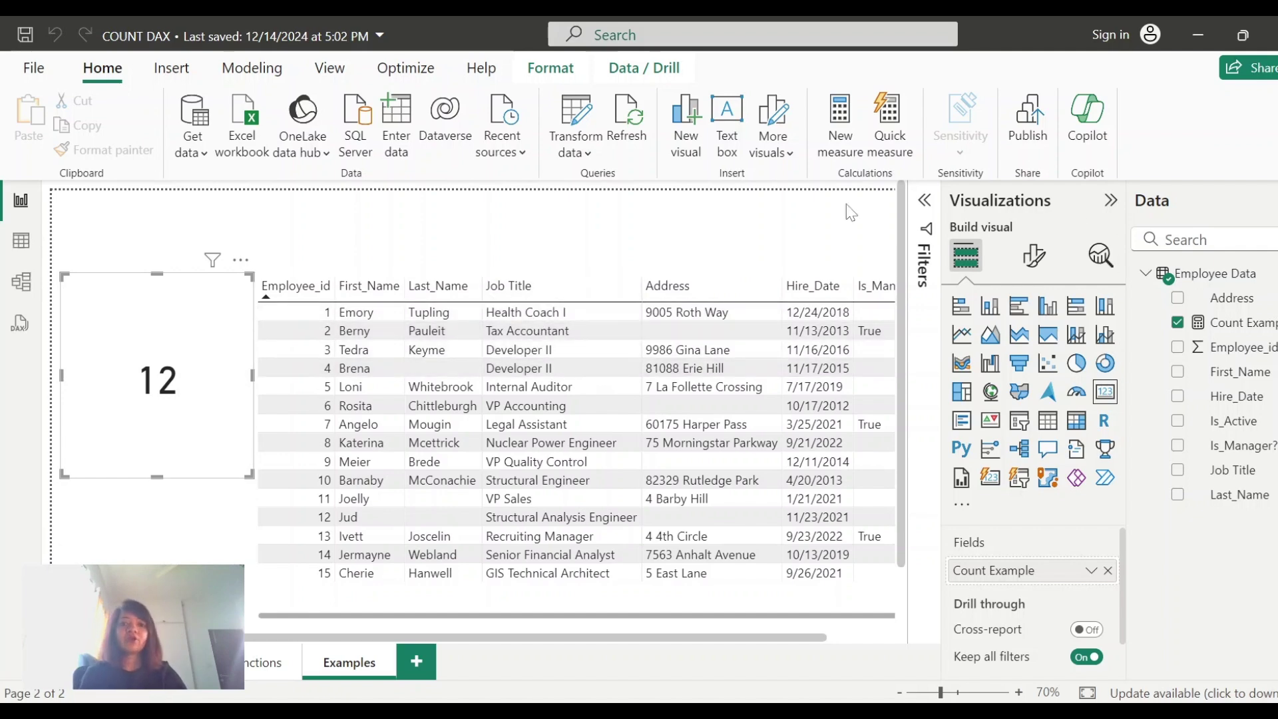
pyautogui.click(562, 198)
pyautogui.press('BackSpace')
pyautogui.press('BackSpace')
pyautogui.press('BackSpace')
pyautogui.press('BackSpace')
pyautogui.press('BackSpace')
pyautogui.press('BackSpace')
pyautogui.press('BackSpace')
pyautogui.press('BackSpace')
pyautogui.press('BackSpace')
pyautogui.press('BackSpace')
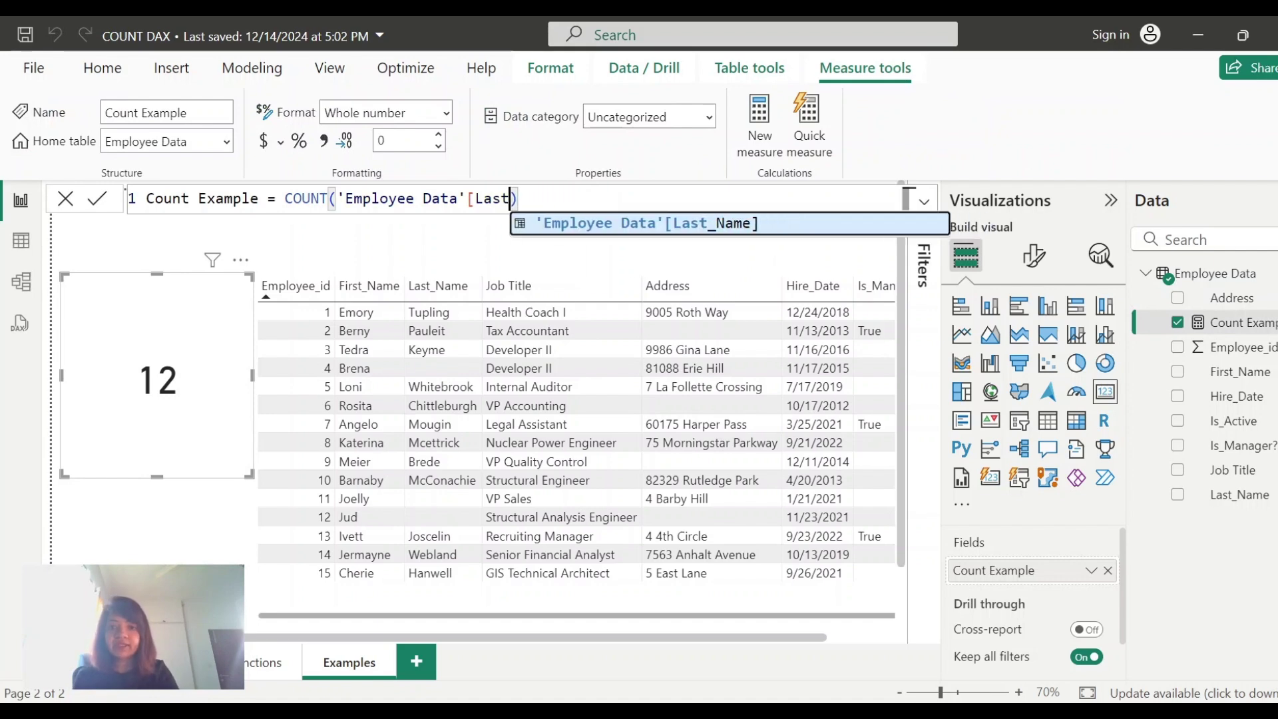
pyautogui.write('Job')
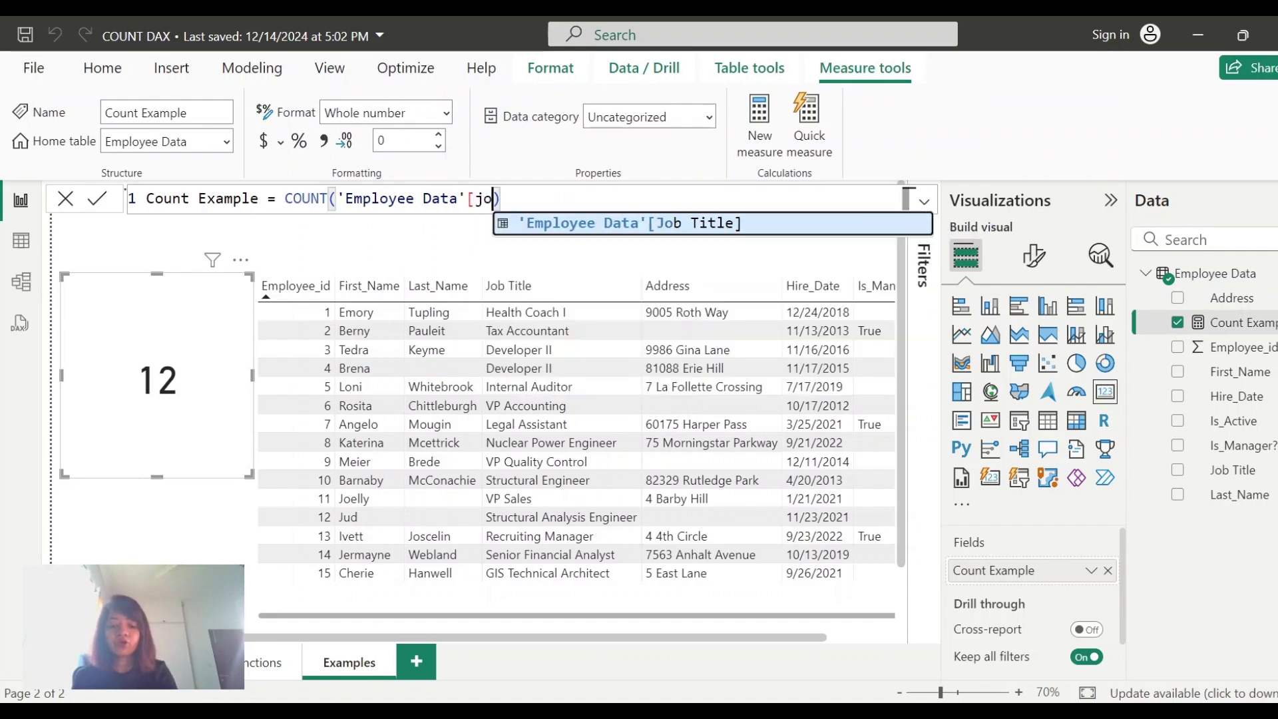
pyautogui.press('Tab')
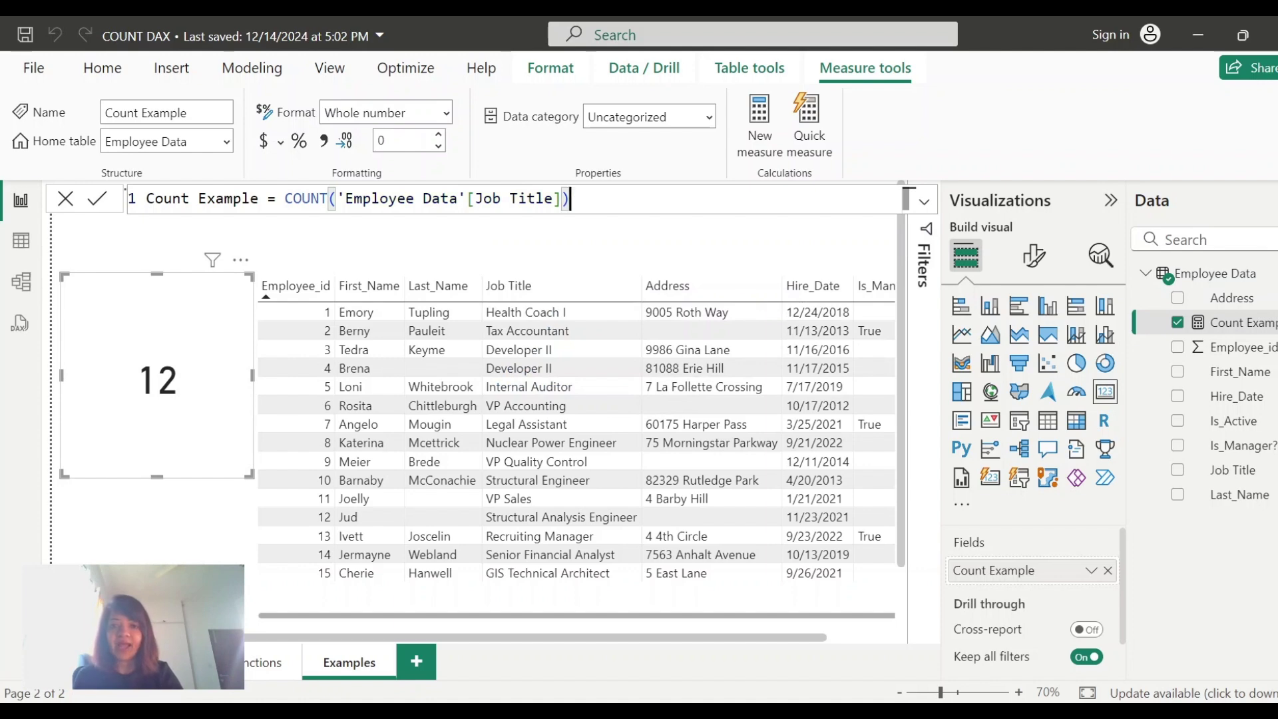
pyautogui.press('Return')
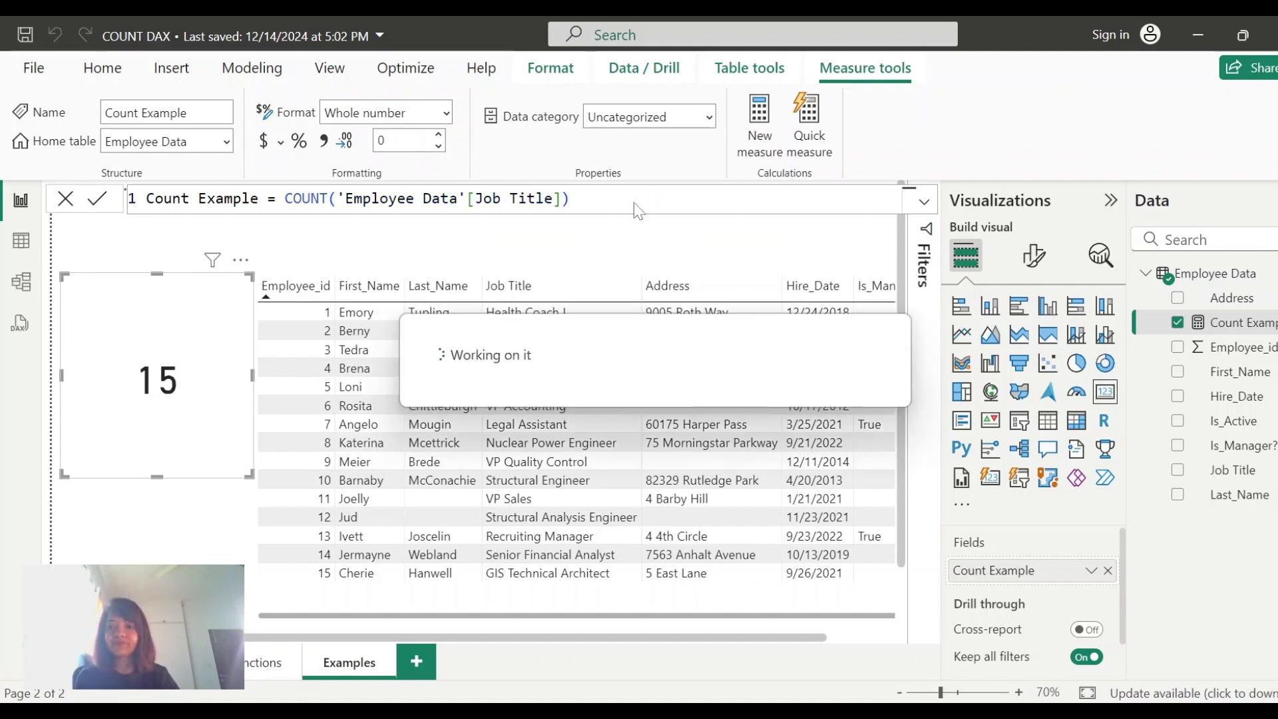
# Step: Try the COUNT function on the true/false Is_Active column in the Count Example measure
pyautogui.click(165, 450)
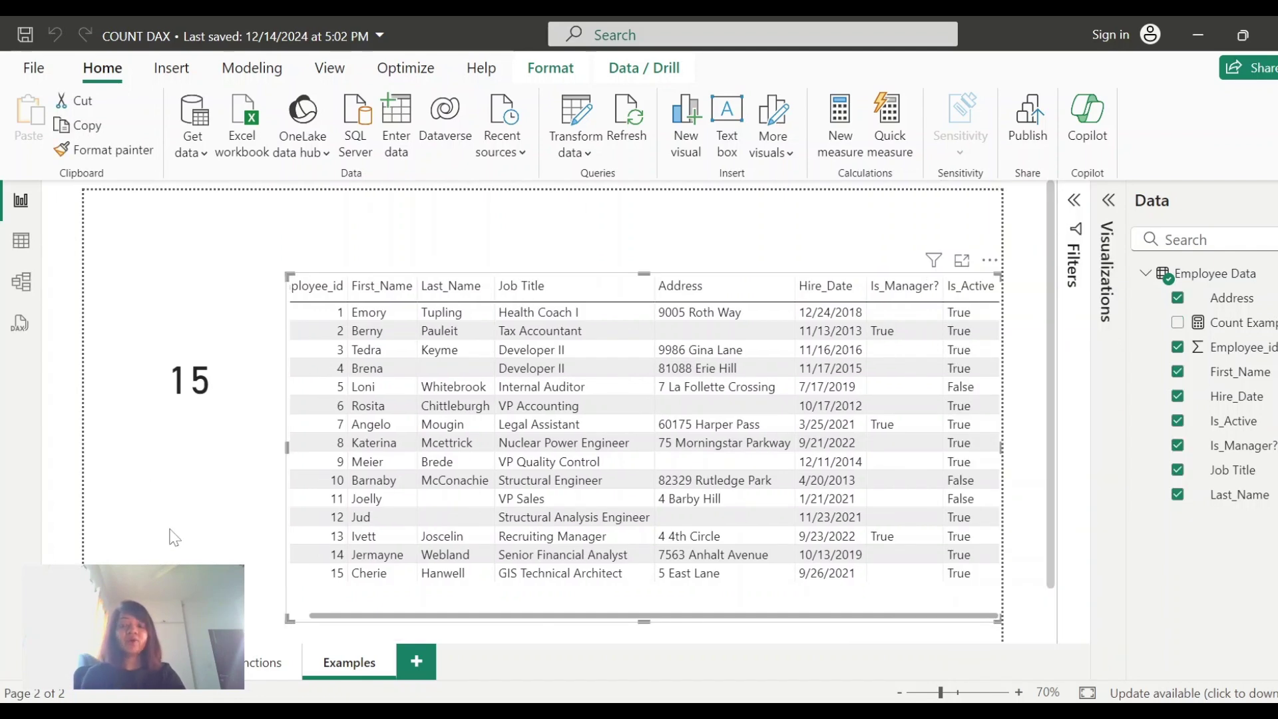
pyautogui.click(187, 459)
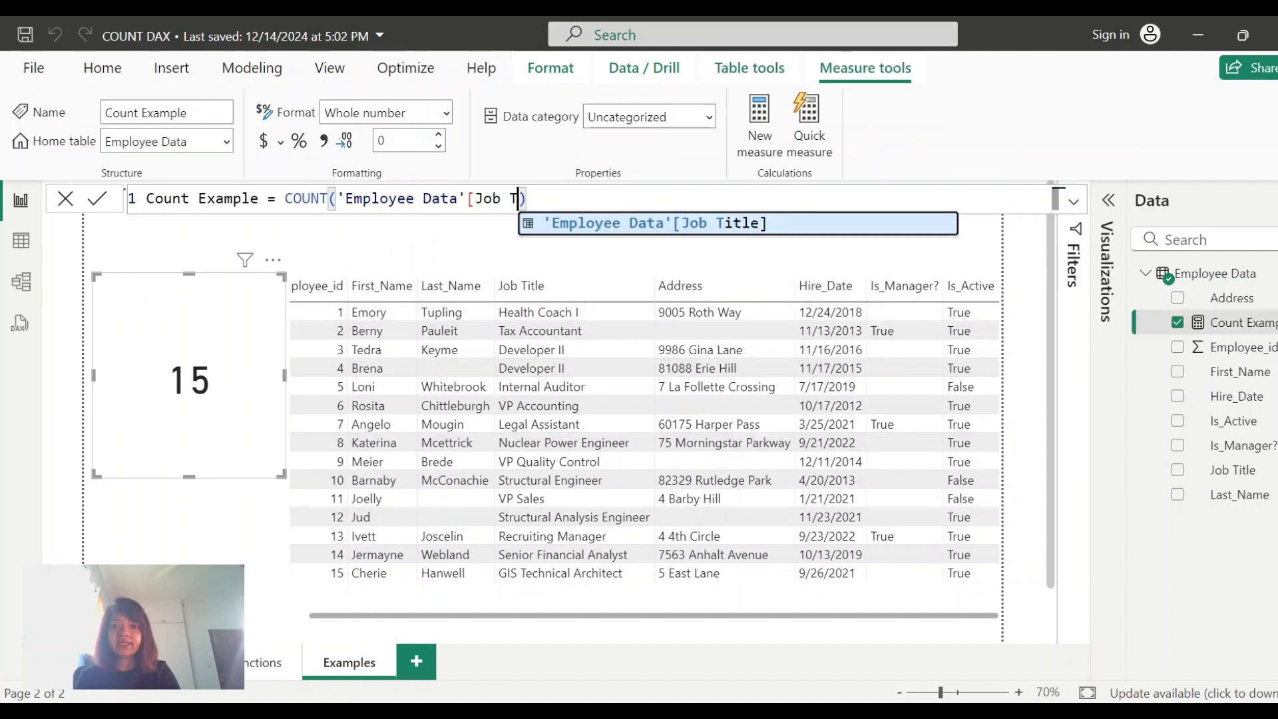
pyautogui.press('BackSpace')
pyautogui.press('BackSpace')
pyautogui.press('BackSpace')
pyautogui.press('BackSpace')
pyautogui.press('BackSpace')
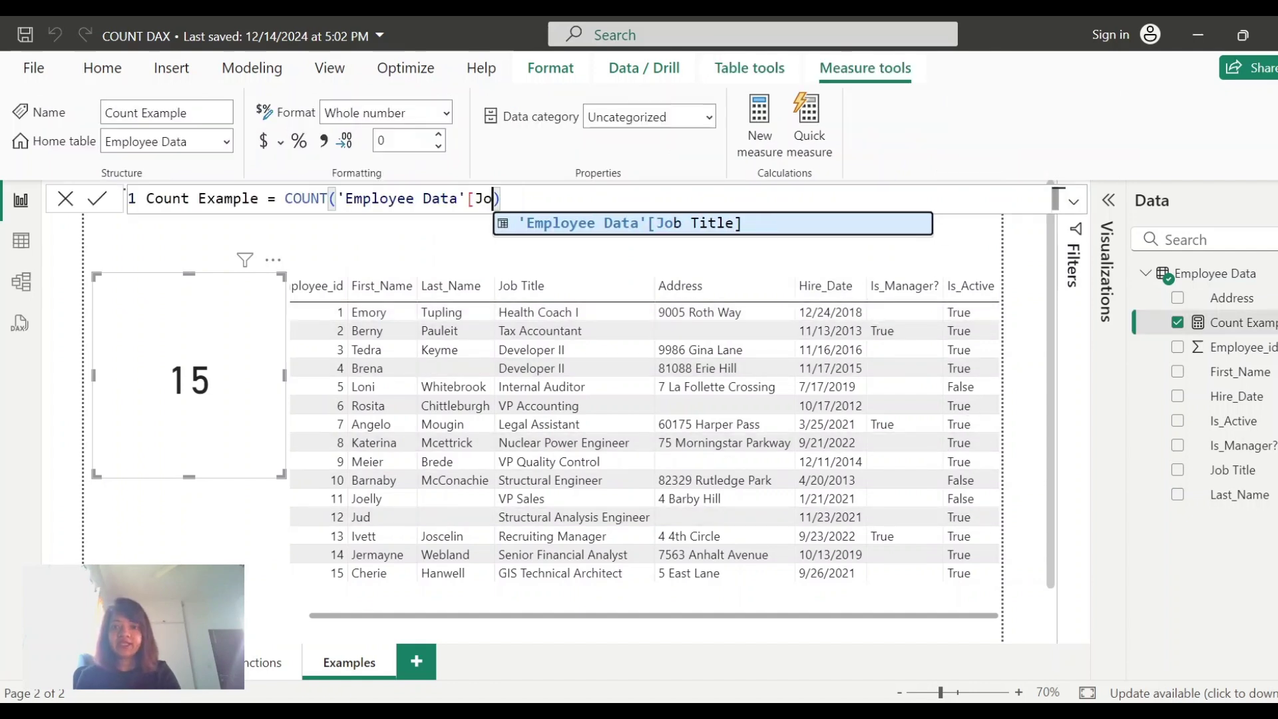
pyautogui.write('is_')
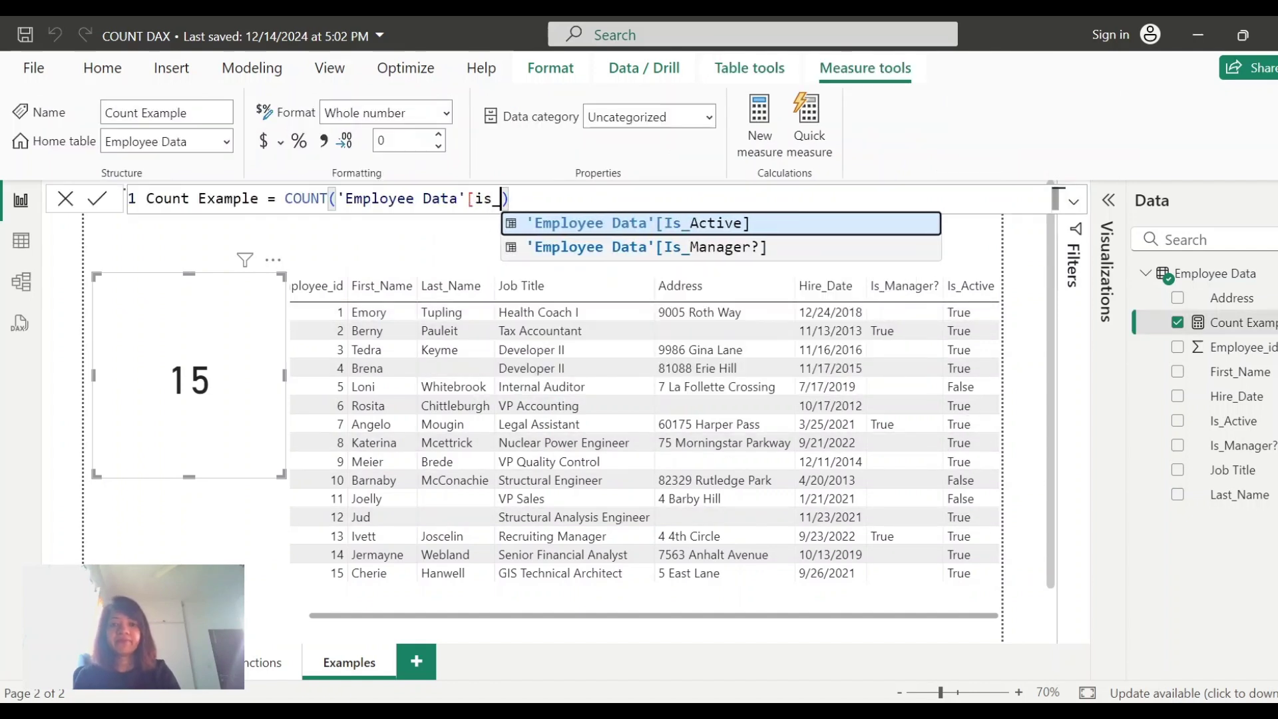
pyautogui.press('Tab')
pyautogui.press('Right')
pyautogui.press('Return')
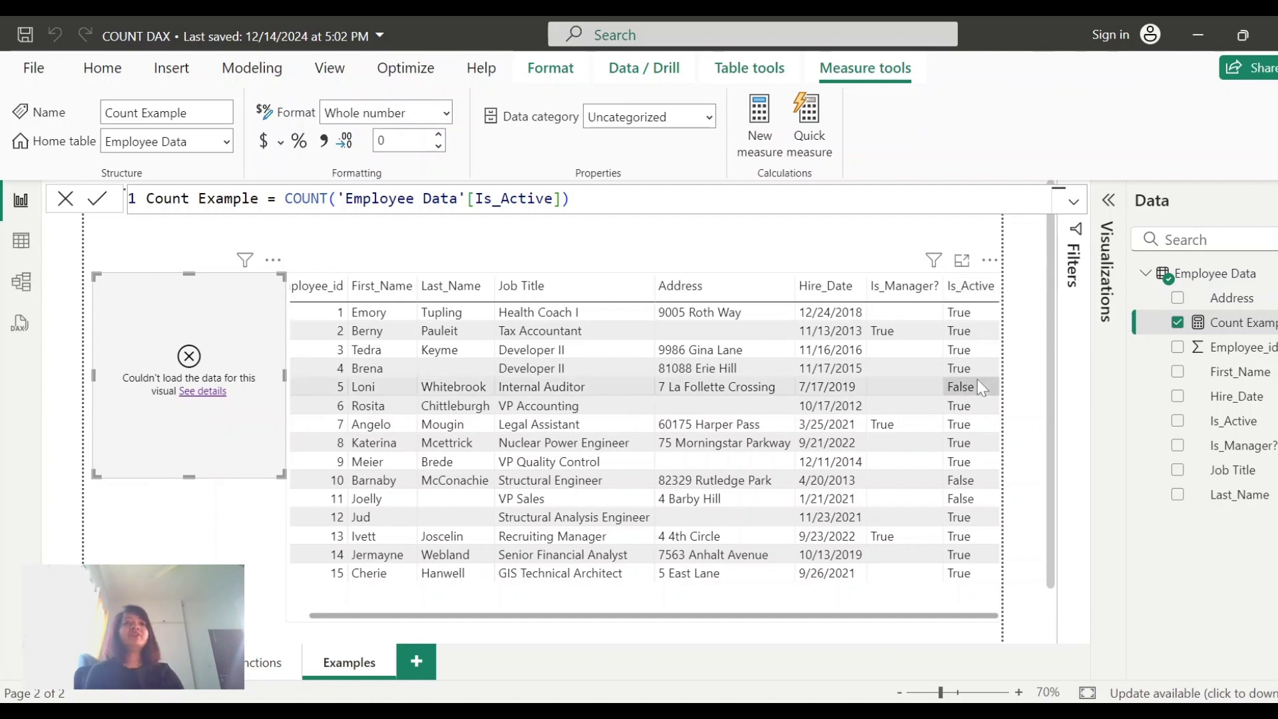
# Step: Review the COUNT() notes on the count functions page, including true/false support, and return to the Examples page
pyautogui.click(266, 662)
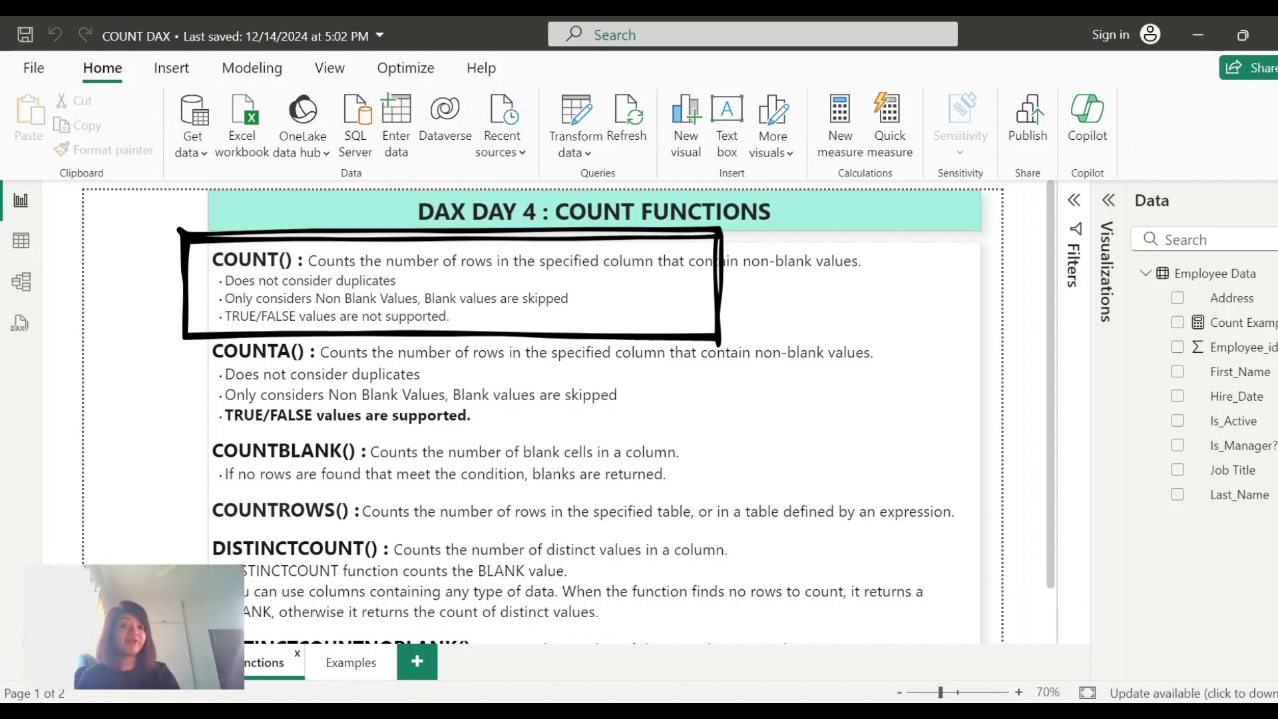
pyautogui.press('Escape')
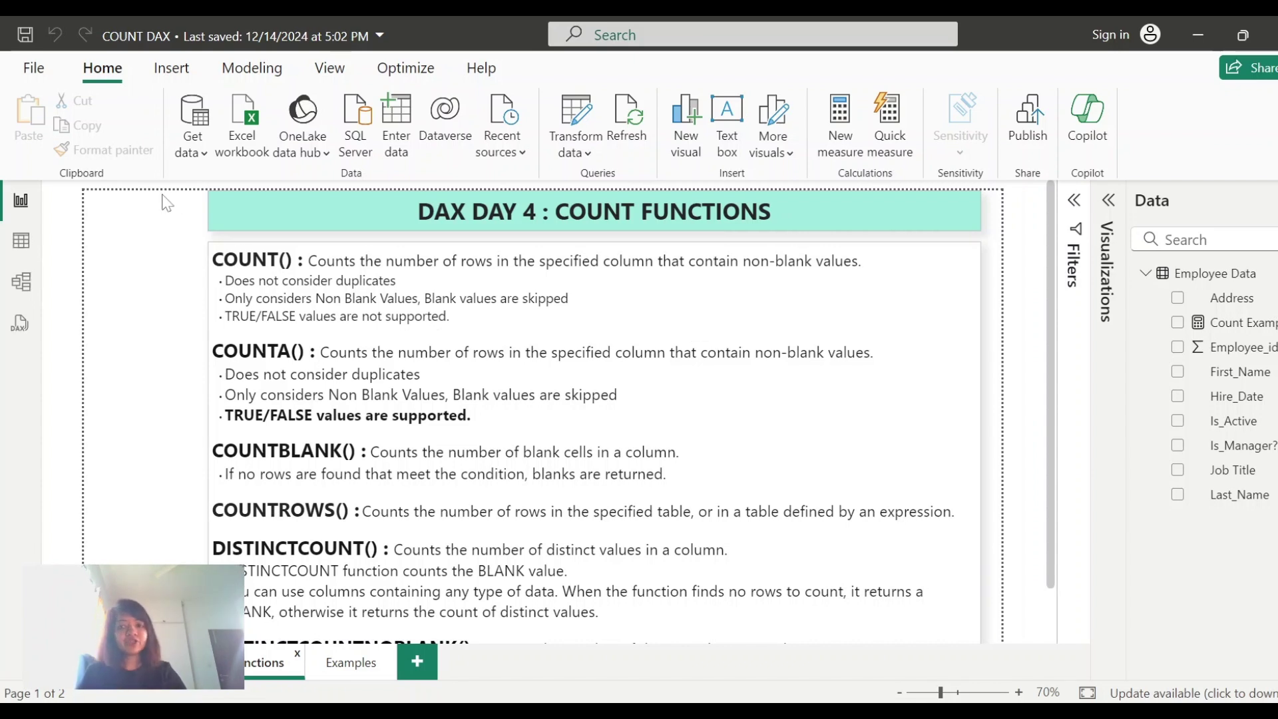
pyautogui.click(366, 663)
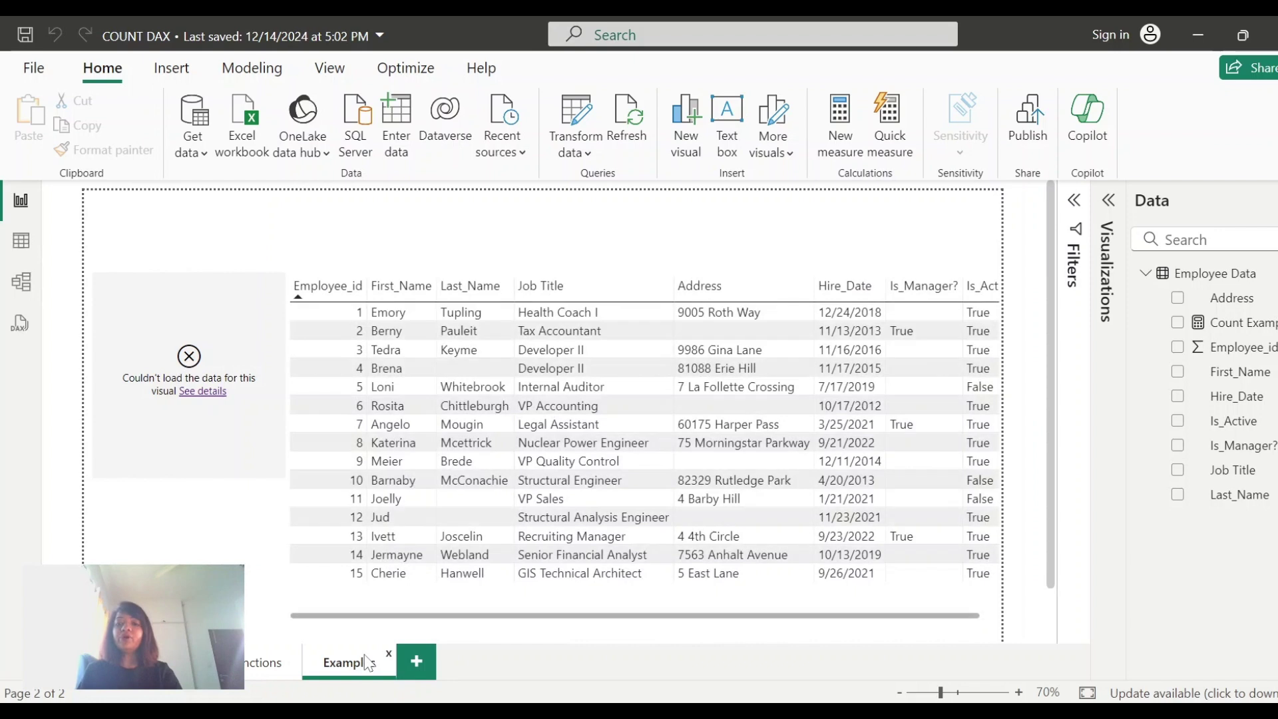
# Step: Replace COUNT with COUNTA in the Count Example measure, keeping the Is_Active column as its argument
pyautogui.click(256, 285)
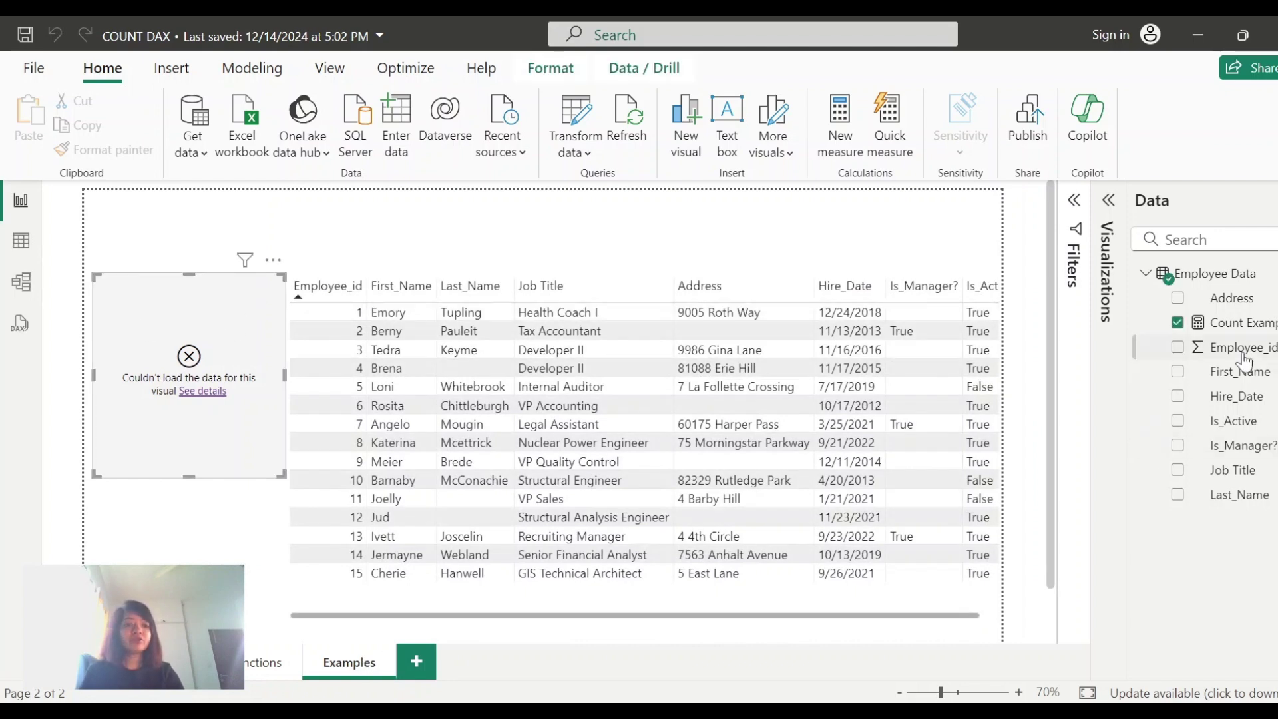
pyautogui.click(1242, 323)
pyautogui.click(327, 198)
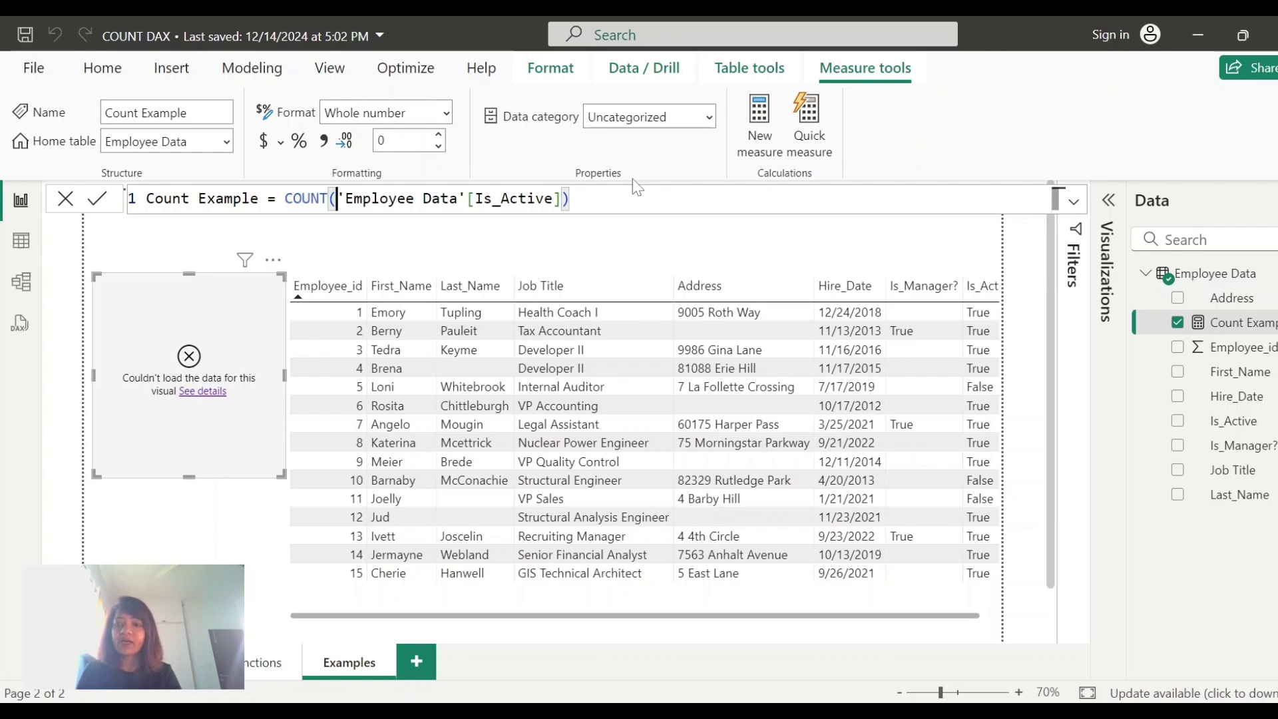
pyautogui.write('A')
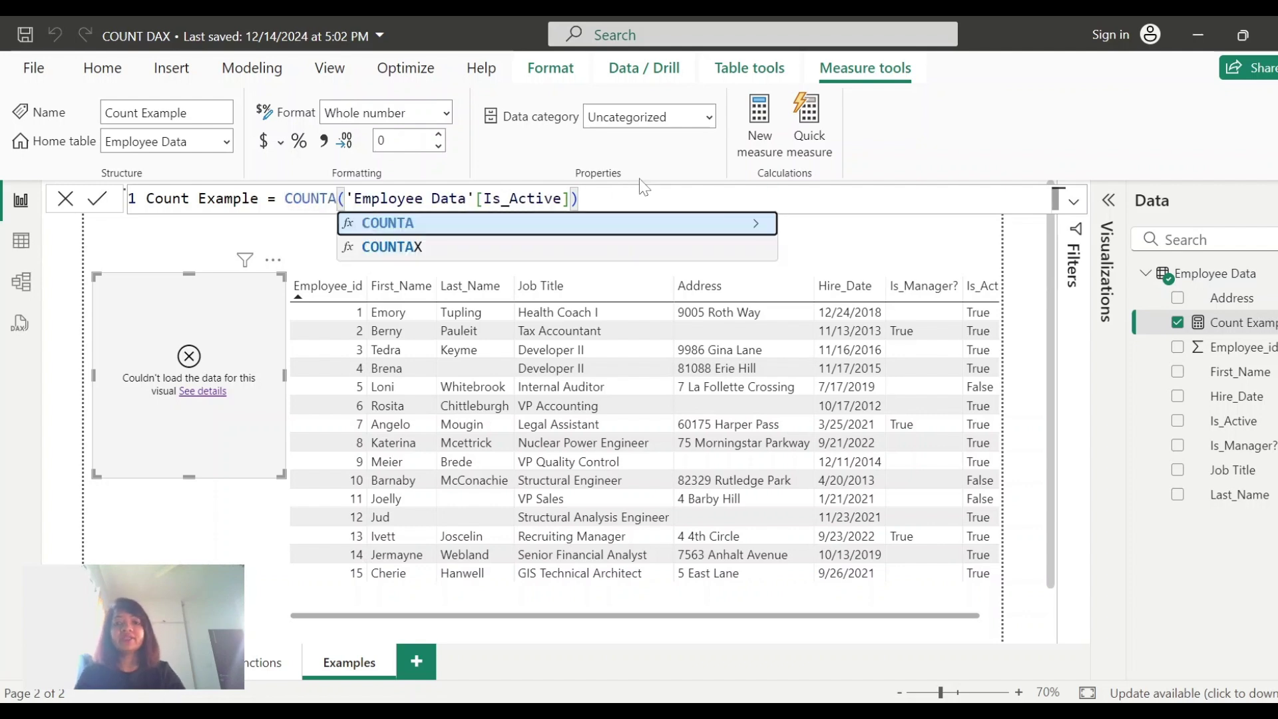
pyautogui.press('End')
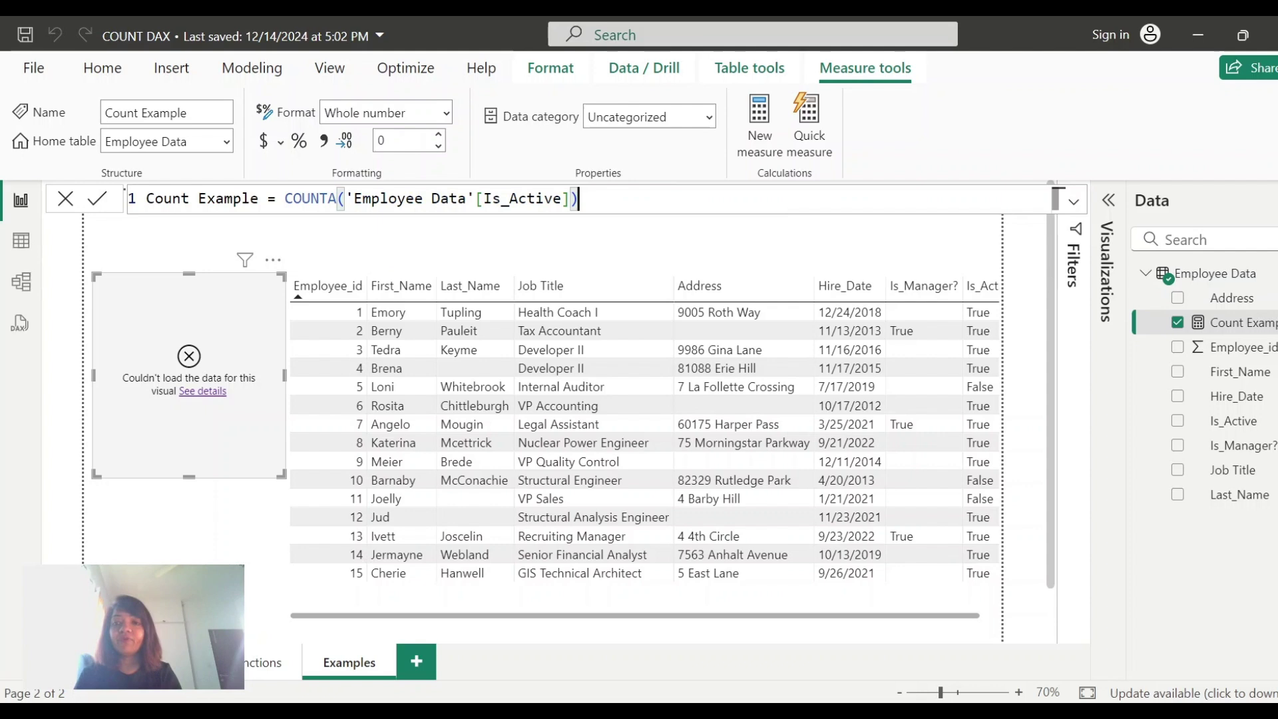
pyautogui.press('Return')
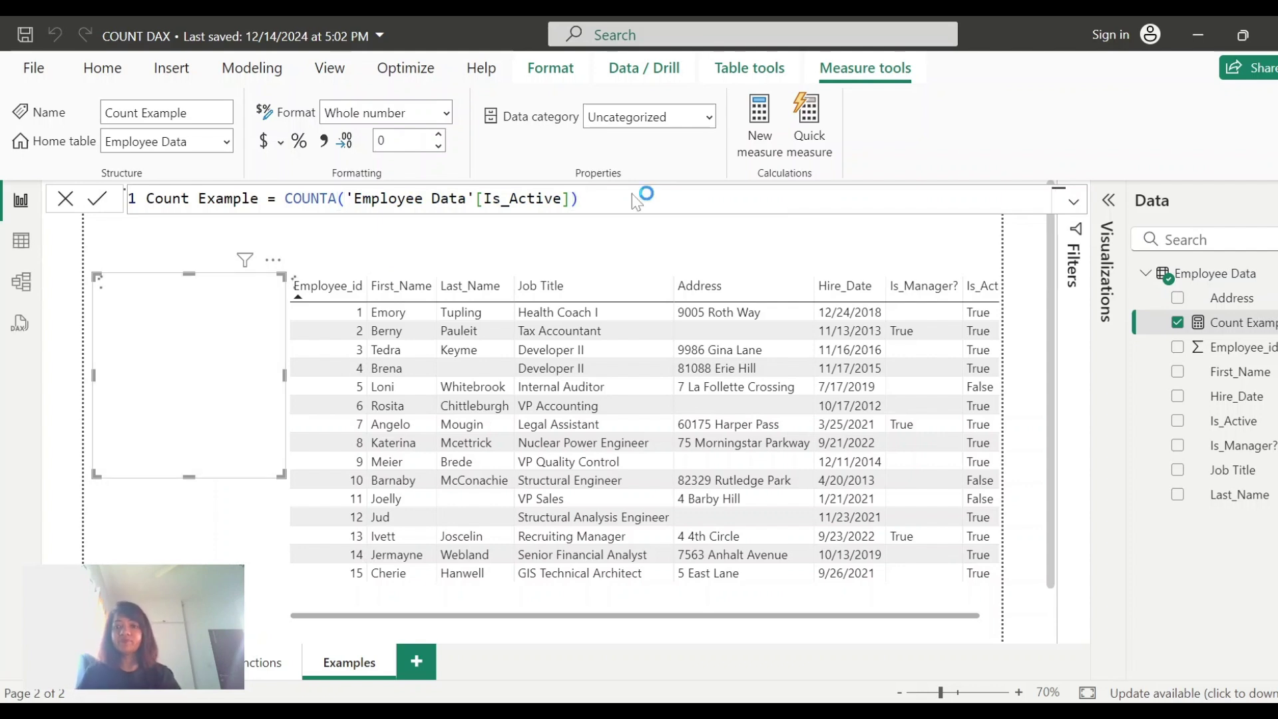
# Step: Change the COUNTA argument in the Count Example measure to the Last_Name column
pyautogui.click(206, 349)
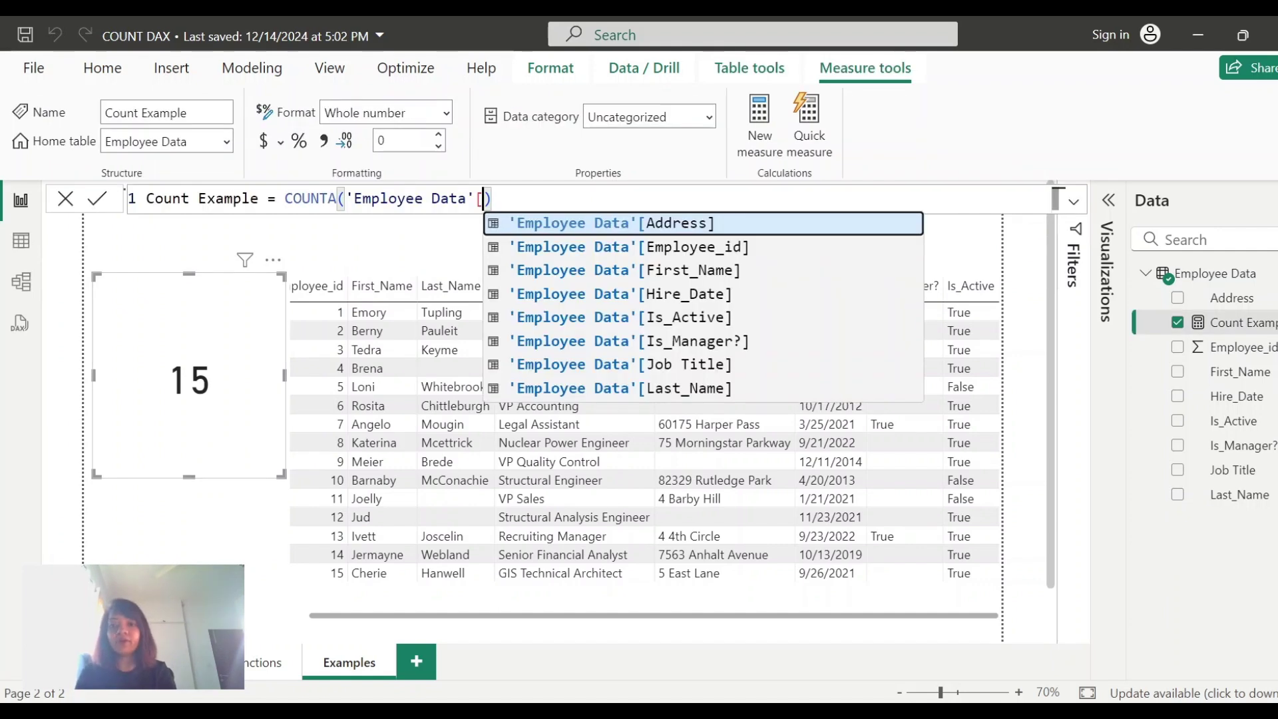
pyautogui.press('Delete')
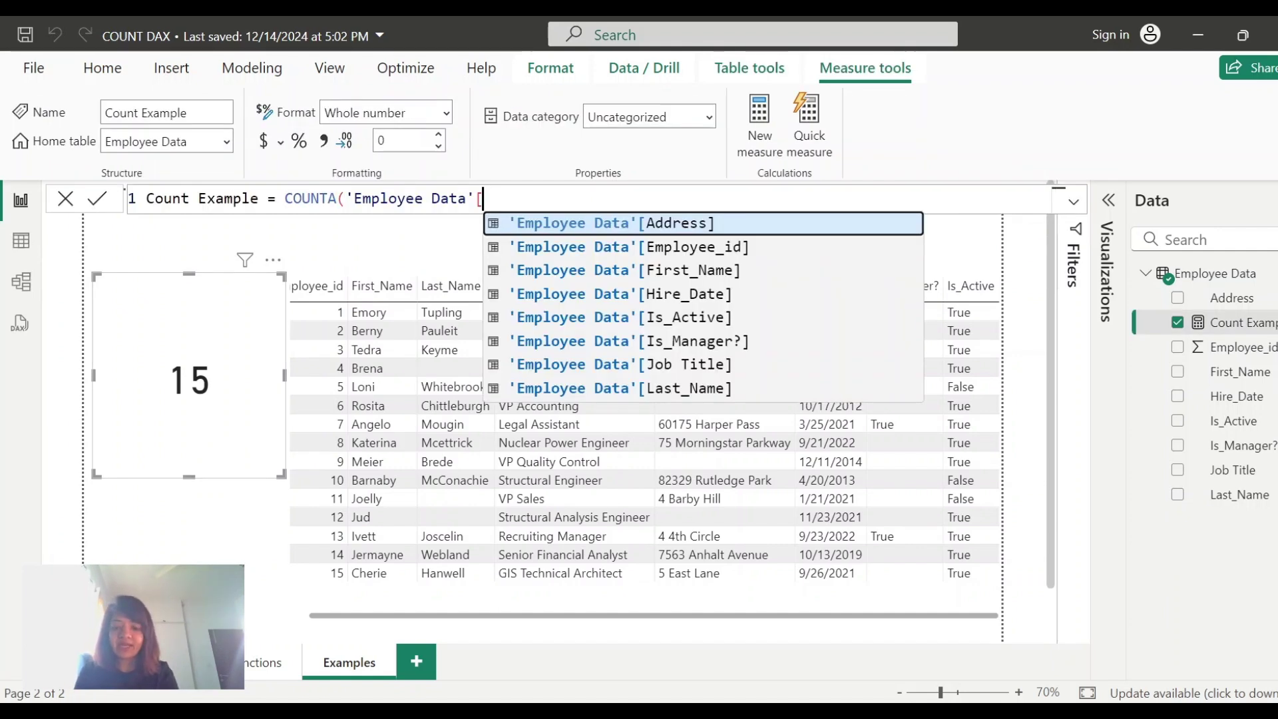
pyautogui.write('LA')
pyautogui.press('Tab')
pyautogui.write(')')
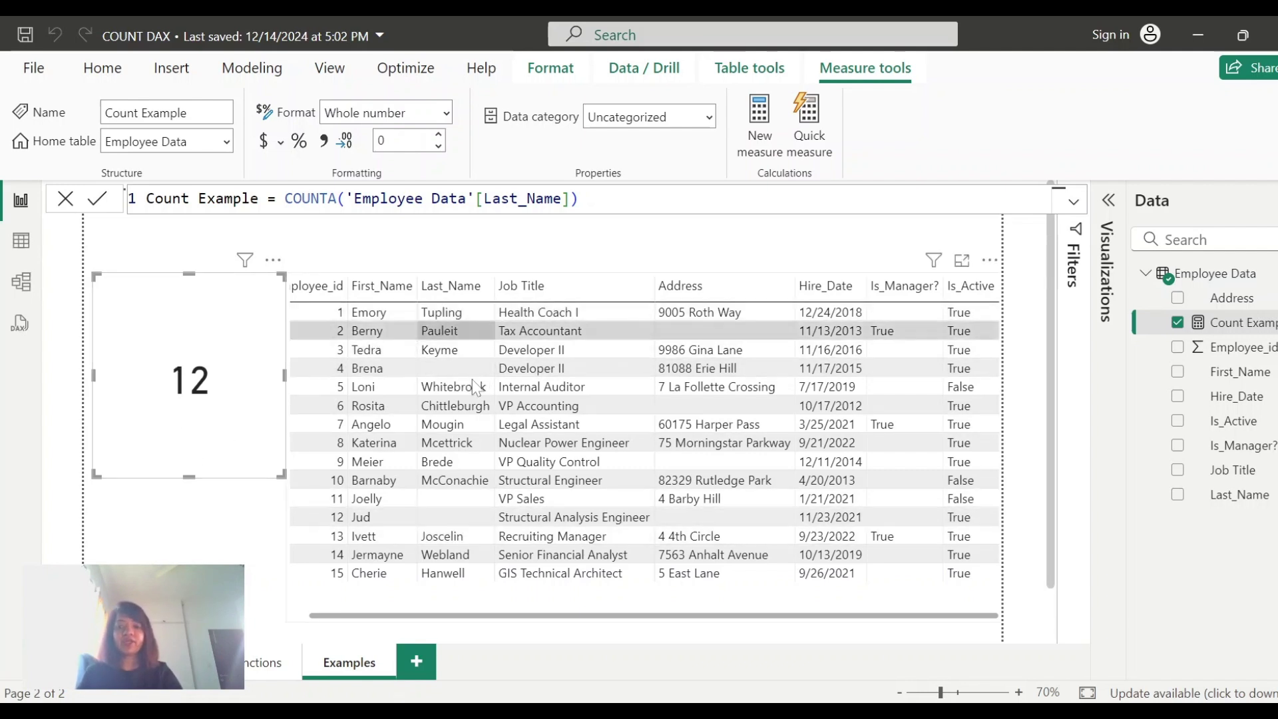
# Step: Set the Count Example measure to COUNTA('Employee Data'[Job Title])
pyautogui.click(706, 198)
pyautogui.press('Left')
pyautogui.press('BackSpace')
pyautogui.press('BackSpace')
pyautogui.press('BackSpace')
pyautogui.press('BackSpace')
pyautogui.press('BackSpace')
pyautogui.press('BackSpace')
pyautogui.press('BackSpace')
pyautogui.press('BackSpace')
pyautogui.press('BackSpace')
pyautogui.press('BackSpace')
pyautogui.write('Job')
pyautogui.press('Tab')
pyautogui.press('Right')
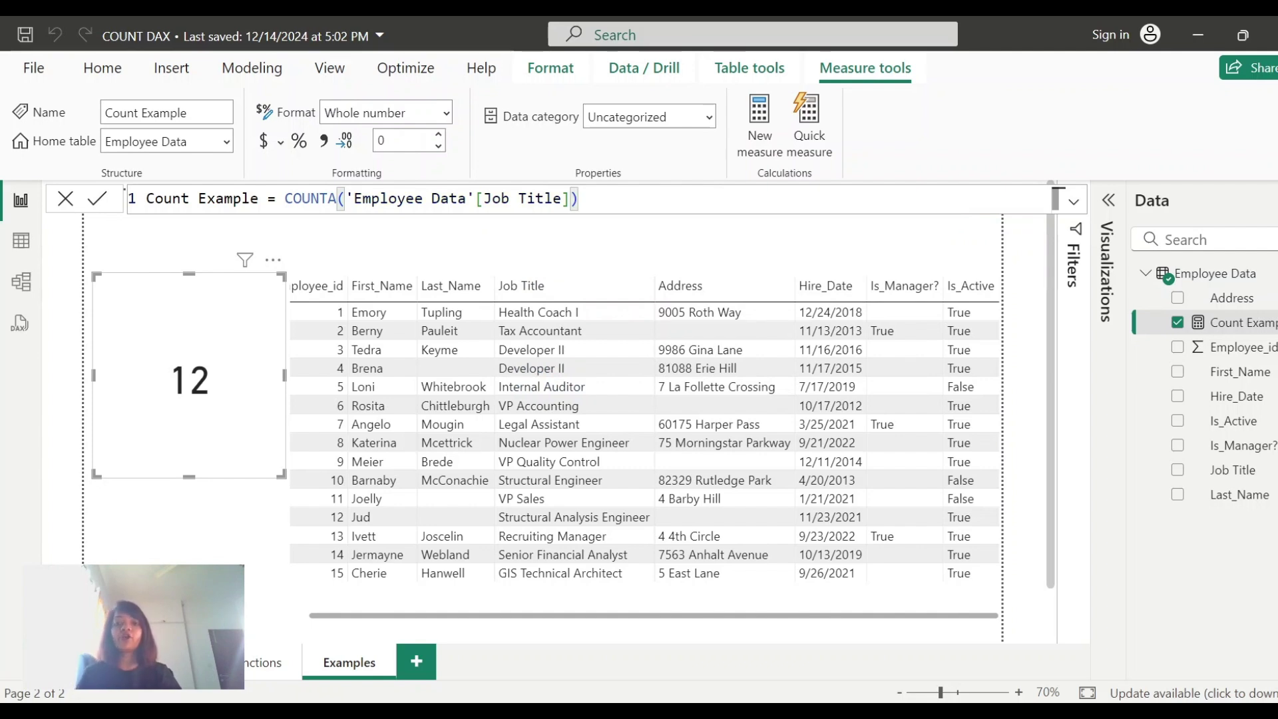
pyautogui.press('Return')
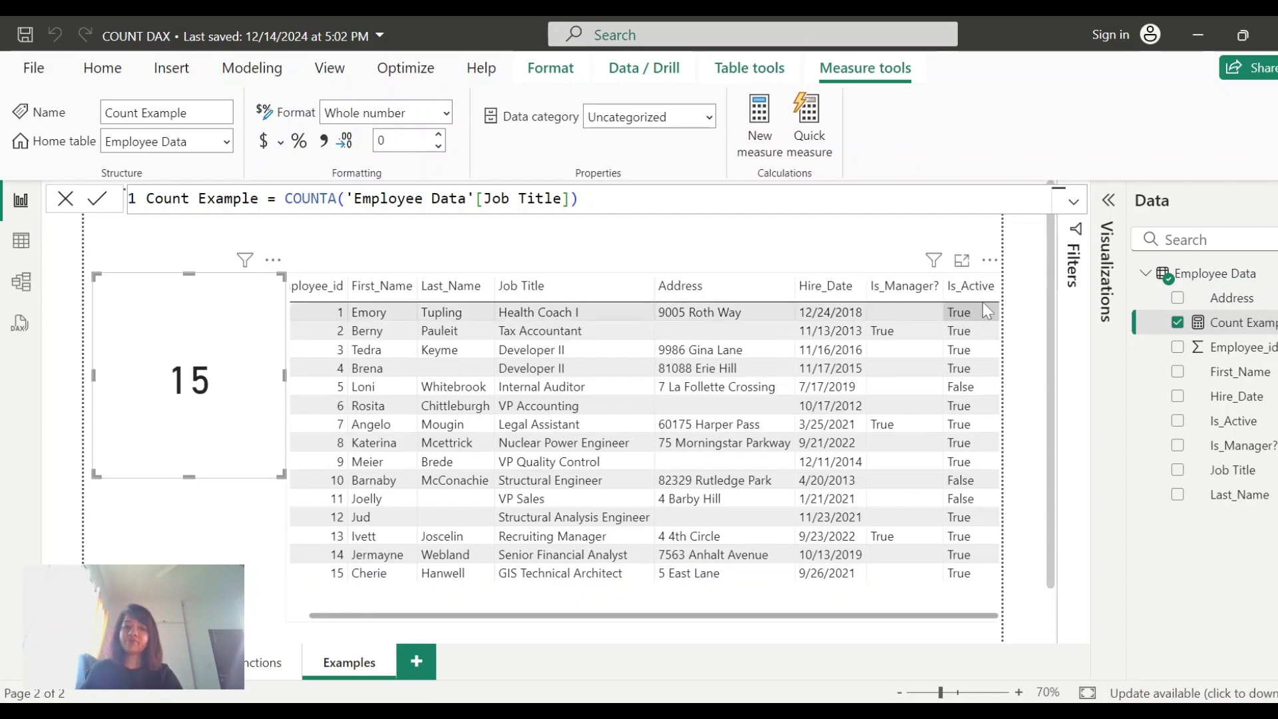
# Step: Replace COUNTA with COUNTBLANK in the Count Example measure, keeping the Job Title column as its argument
pyautogui.click(130, 424)
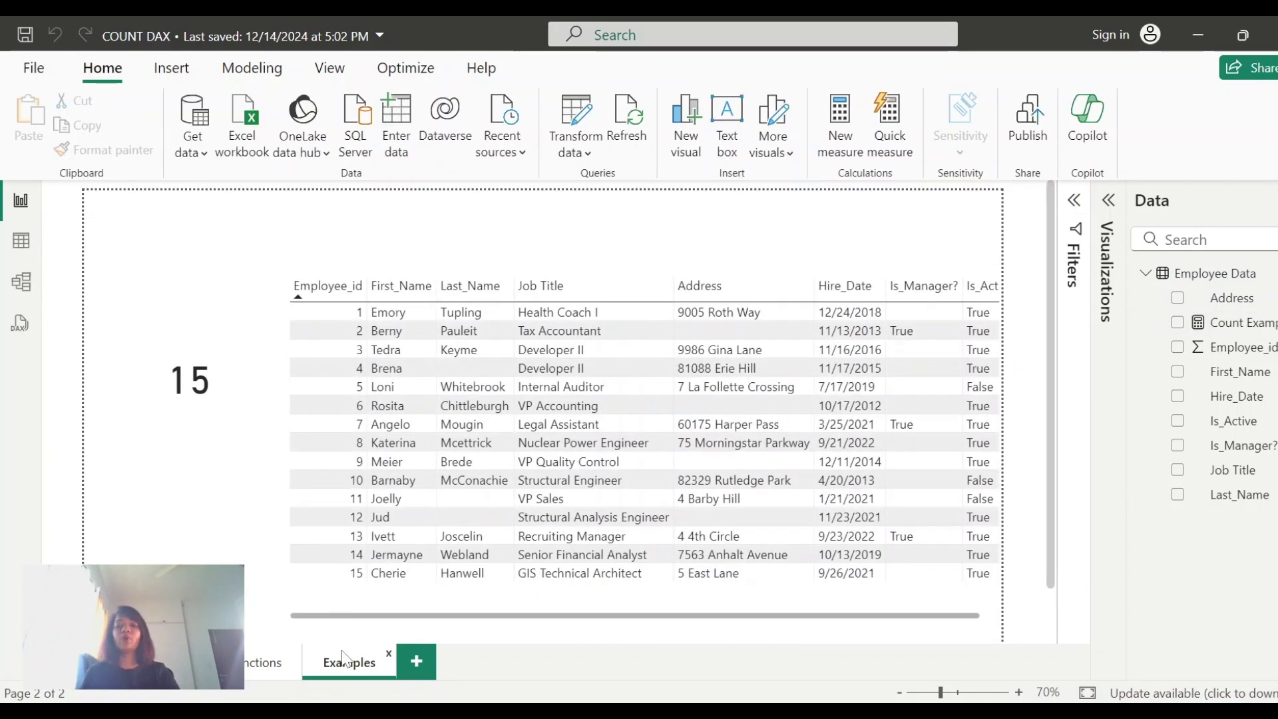
pyautogui.click(130, 424)
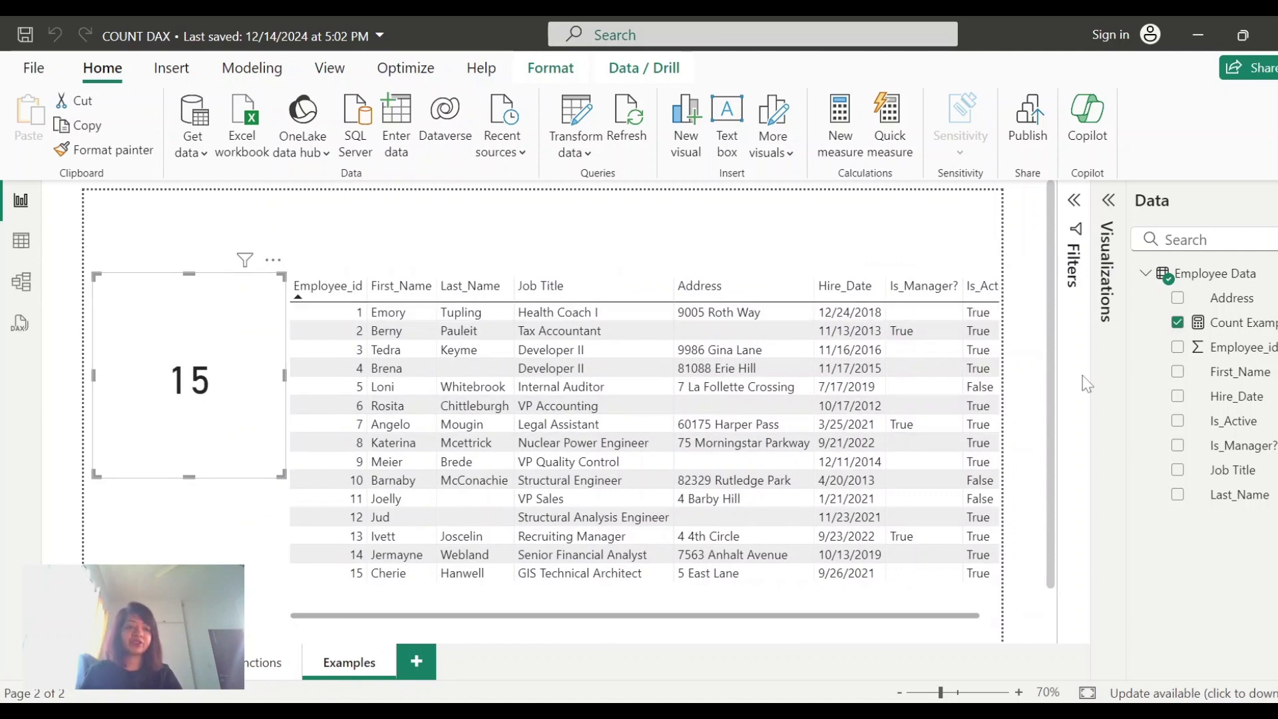
pyautogui.click(1242, 323)
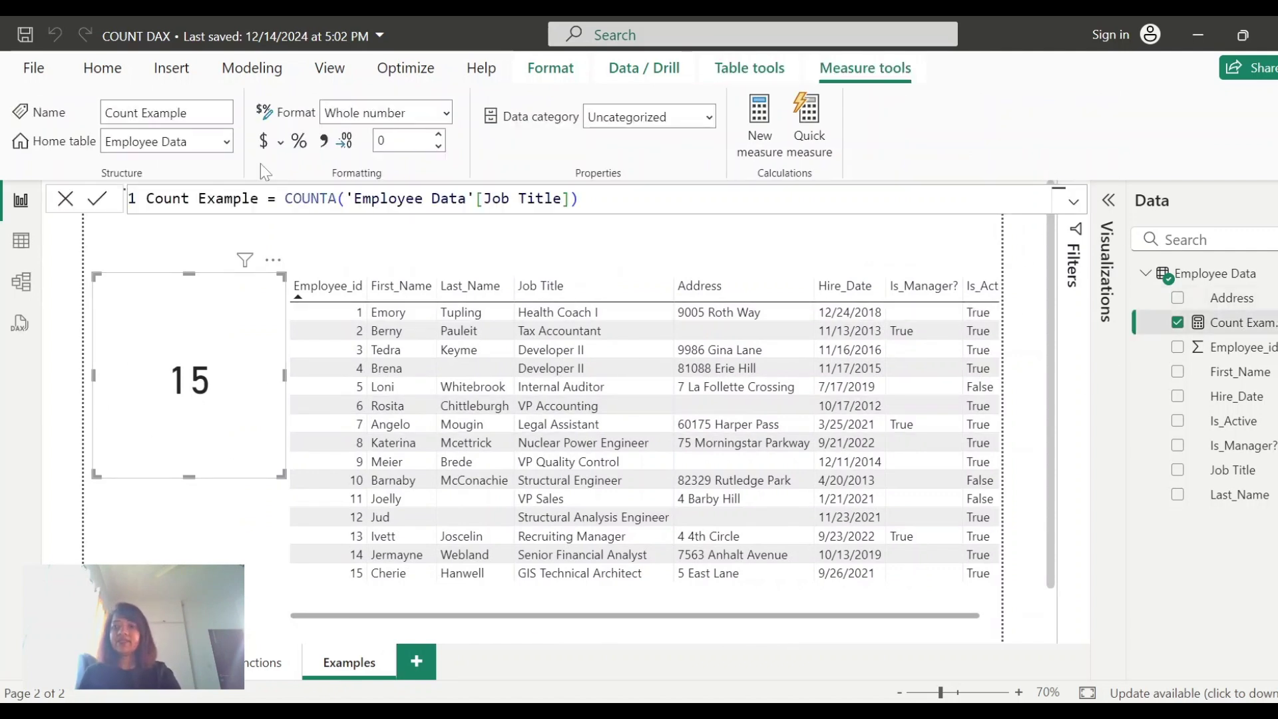
pyautogui.click(338, 198)
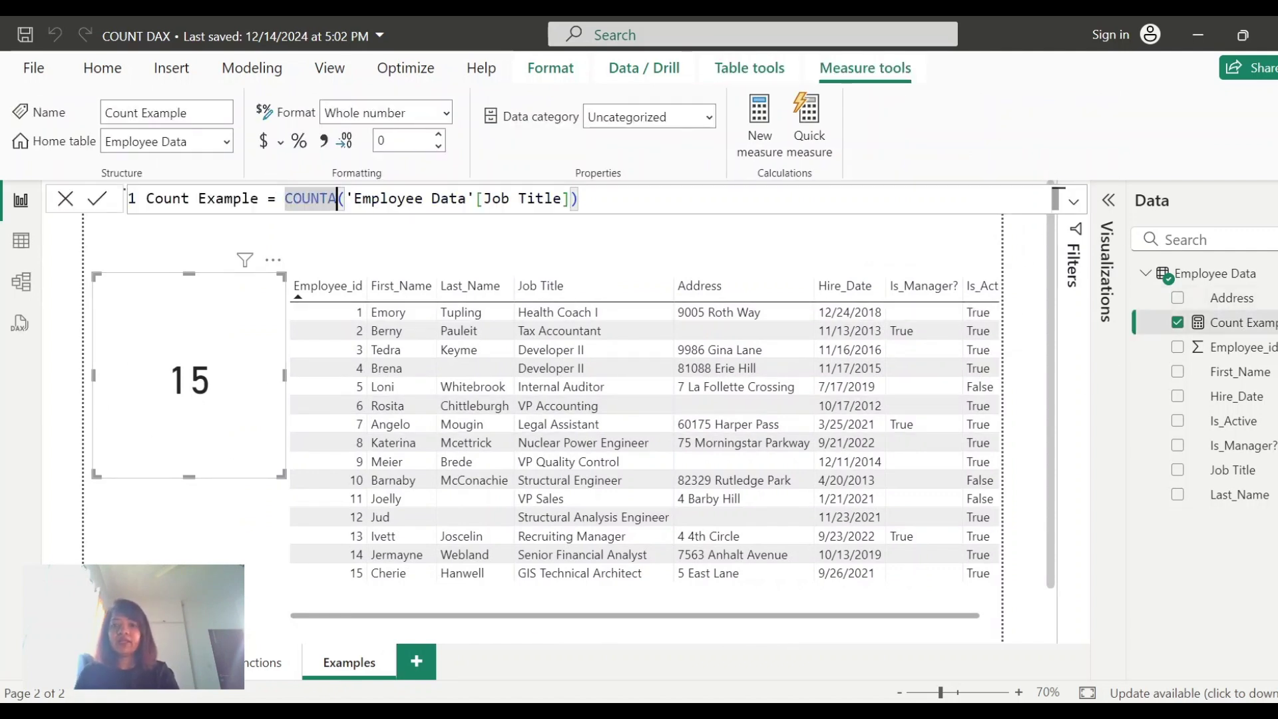
pyautogui.press('BackSpace')
pyautogui.write('BL')
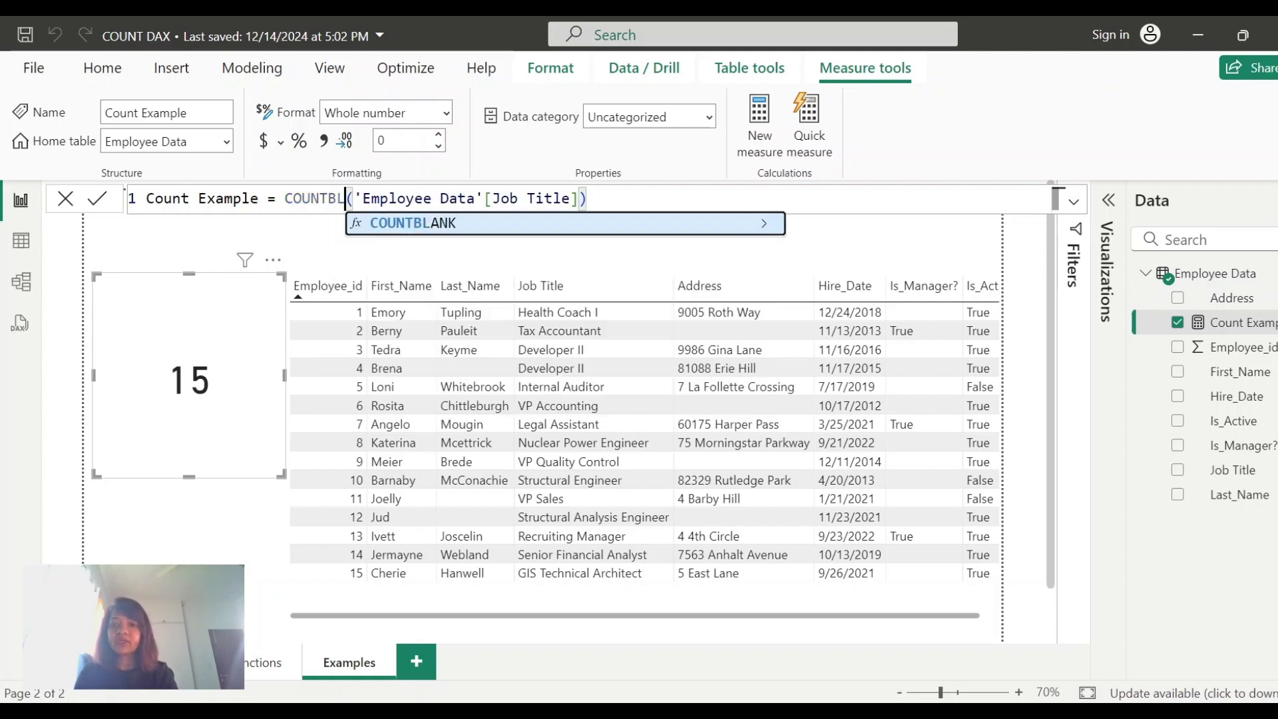
pyautogui.press('Tab')
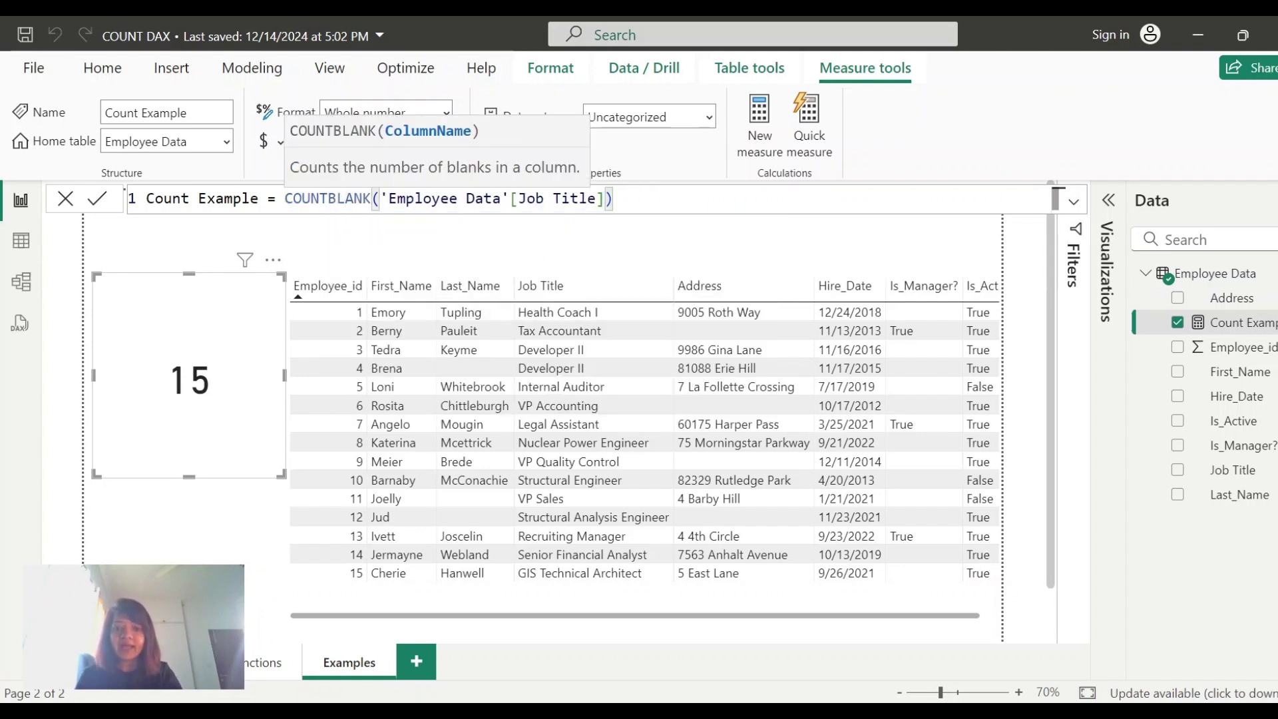
# Step: Change the COUNTBLANK argument in the Count Example measure to the Last_Name column and apply the formula
pyautogui.click(605, 199)
pyautogui.press('BackSpace')
pyautogui.press('BackSpace')
pyautogui.press('BackSpace')
pyautogui.press('BackSpace')
pyautogui.press('BackSpace')
pyautogui.press('BackSpace')
pyautogui.press('BackSpace')
pyautogui.press('BackSpace')
pyautogui.press('BackSpace')
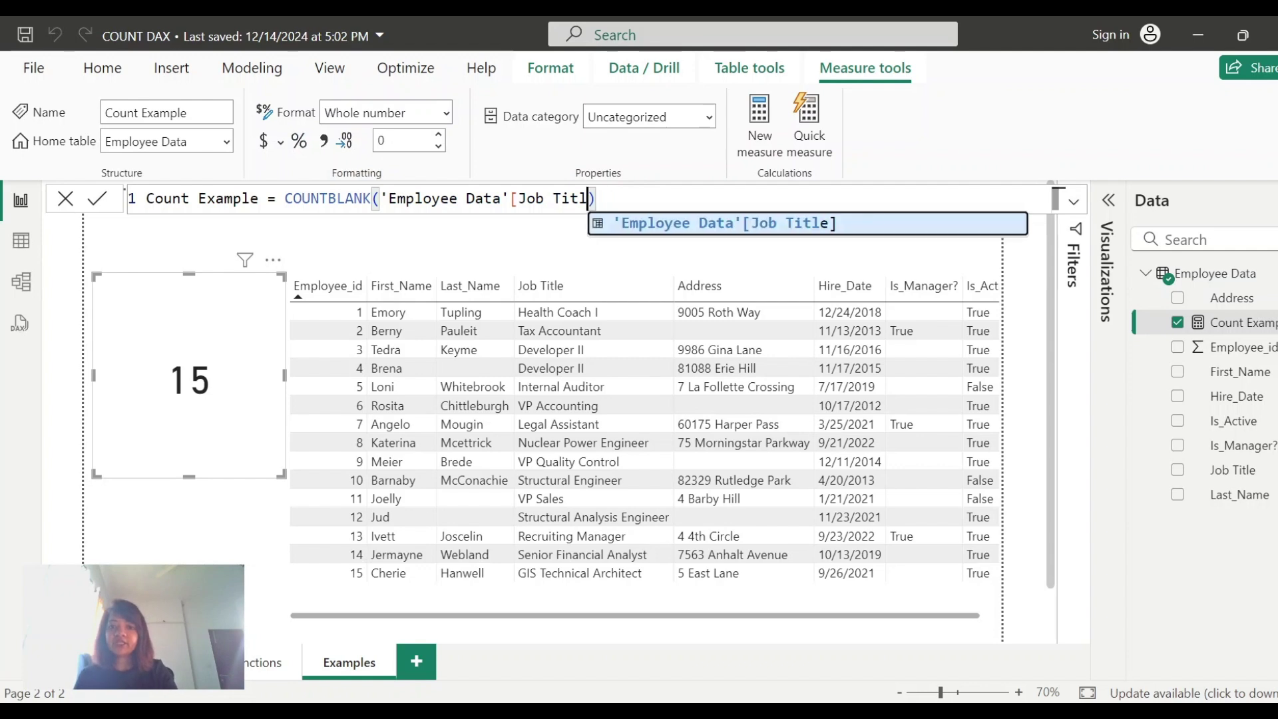
pyautogui.press('BackSpace')
pyautogui.write('LAS')
pyautogui.press('Tab')
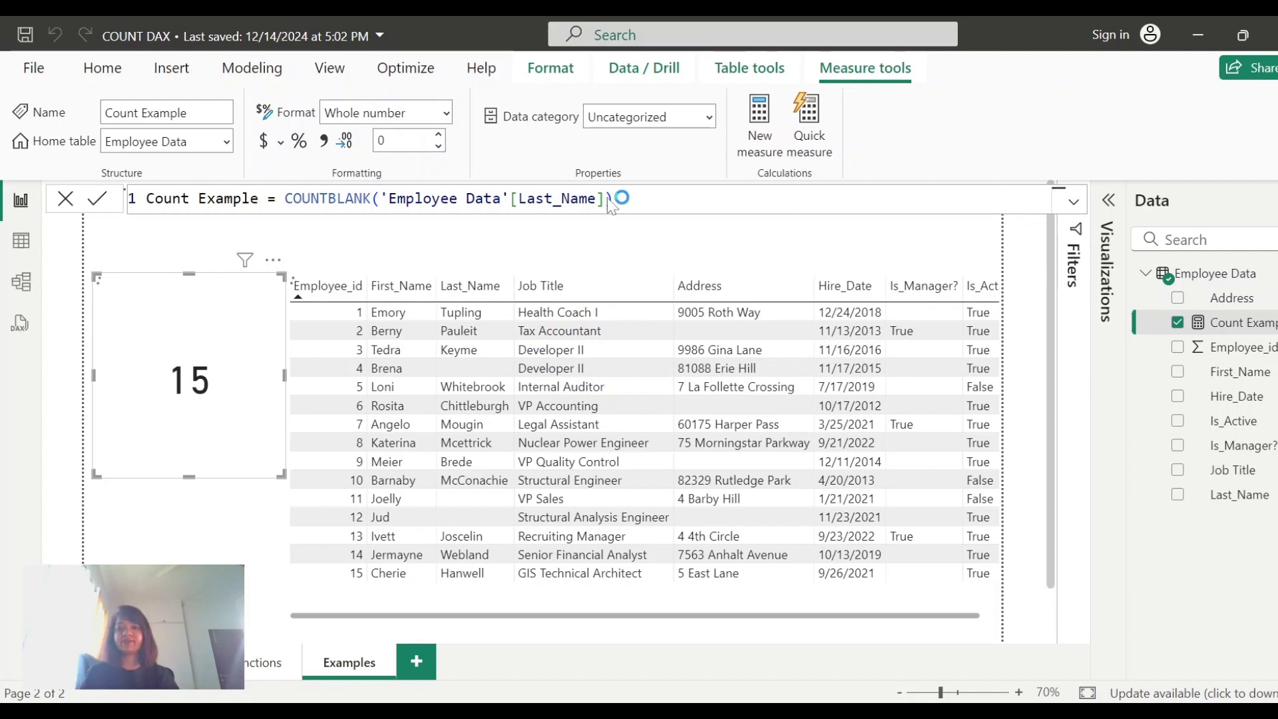
pyautogui.press('Return')
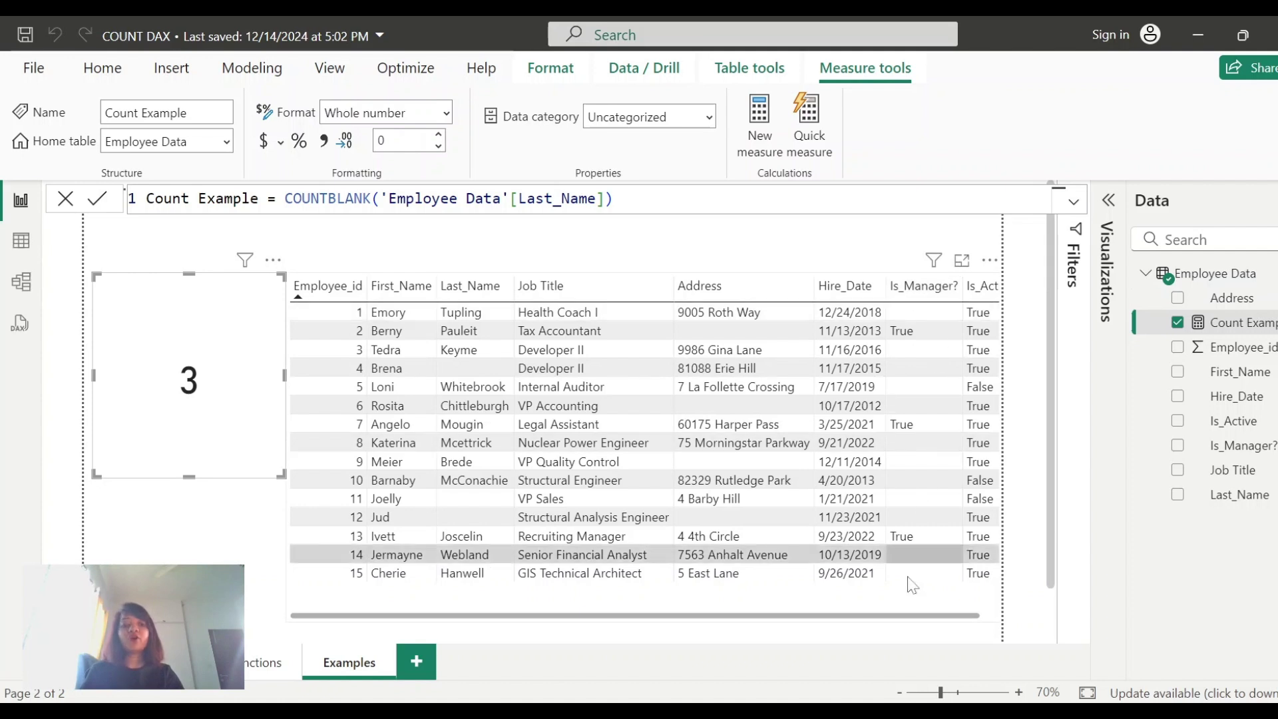
# Step: Change the COUNTBLANK argument in the Count Example measure to the Is_Manager? column
pyautogui.moveTo(920, 616); pyautogui.dragTo(940, 616)
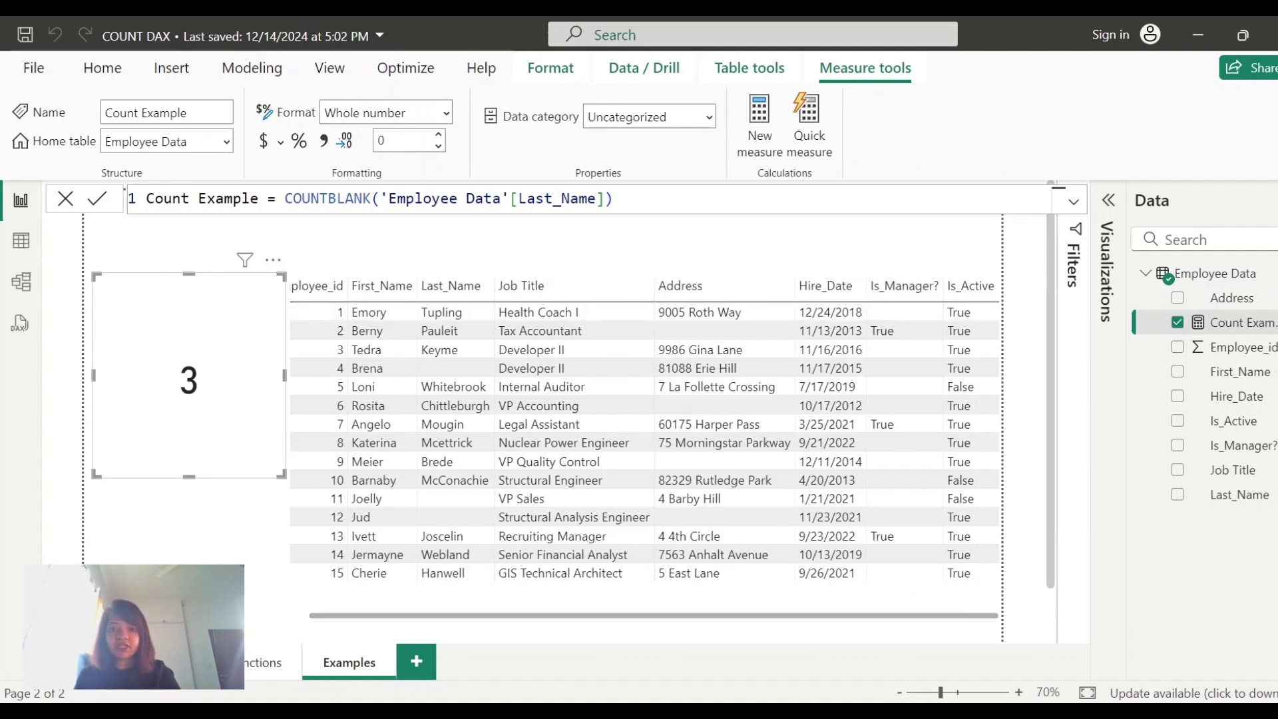
pyautogui.press('BackSpace')
pyautogui.press('BackSpace')
pyautogui.press('BackSpace')
pyautogui.press('BackSpace')
pyautogui.press('BackSpace')
pyautogui.press('BackSpace')
pyautogui.press('BackSpace')
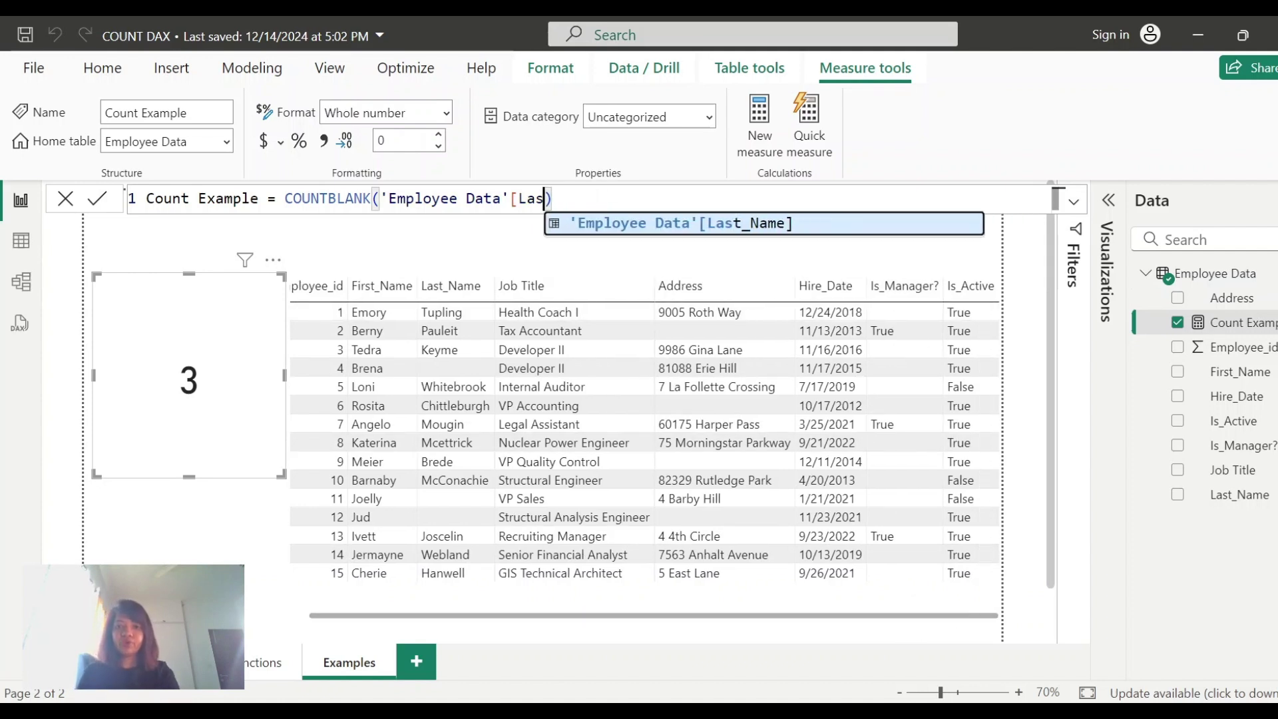
pyautogui.press('BackSpace')
pyautogui.press('BackSpace')
pyautogui.press('BackSpace')
pyautogui.write('IS')
pyautogui.press('Down')
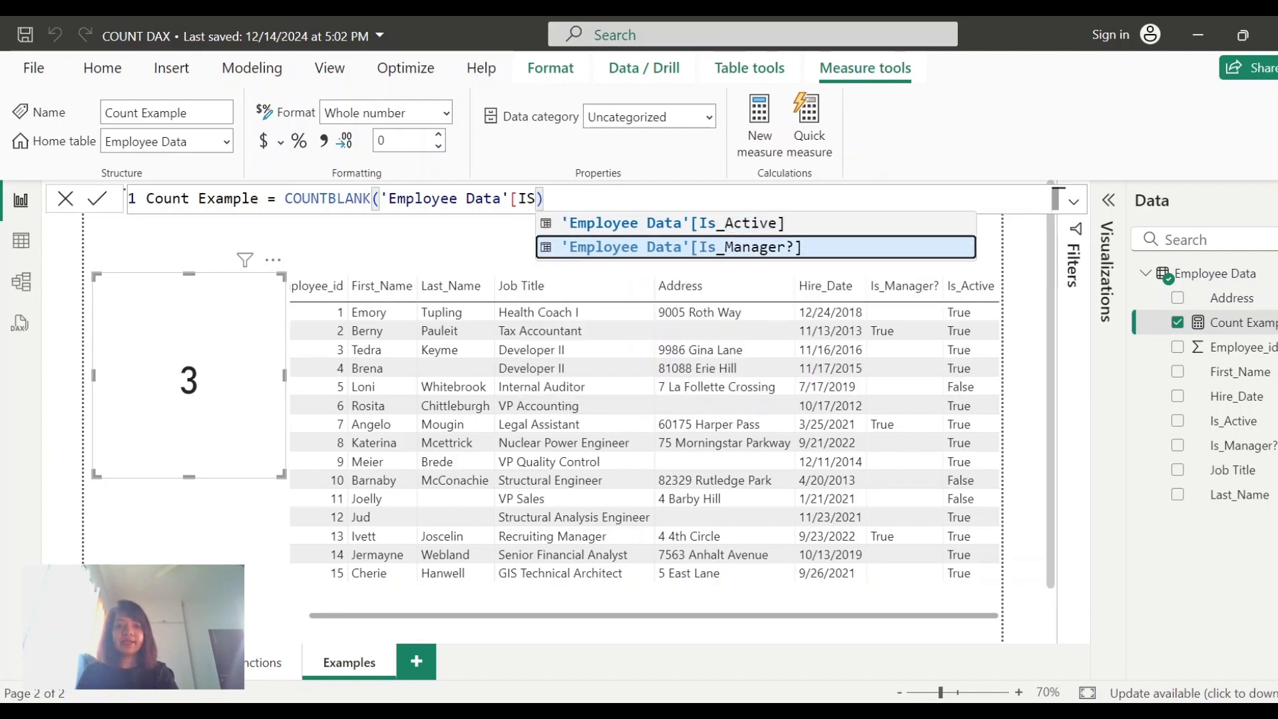
pyautogui.press('Tab')
pyautogui.press('Return')
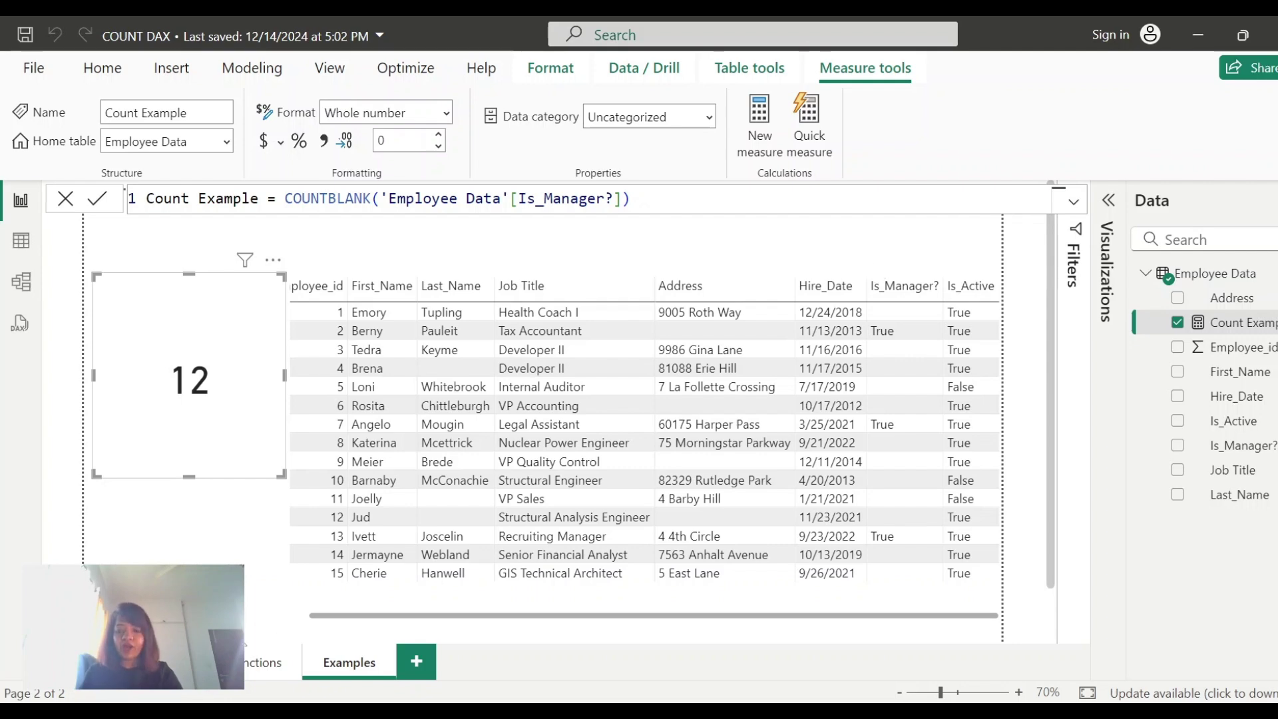
# Step: Review the COUNTBLANK() and COUNTROWS() notes on the count functions page and return to the Examples page
pyautogui.click(266, 662)
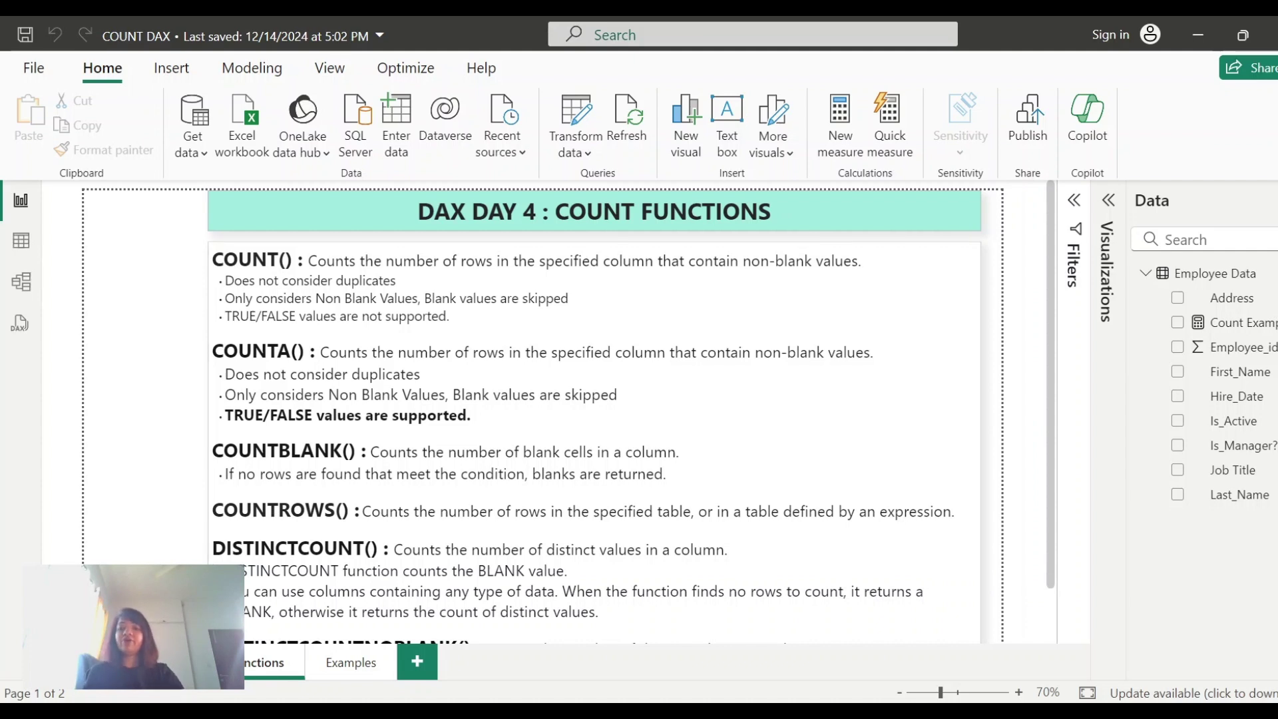
pyautogui.scroll(-1, 592, 400)
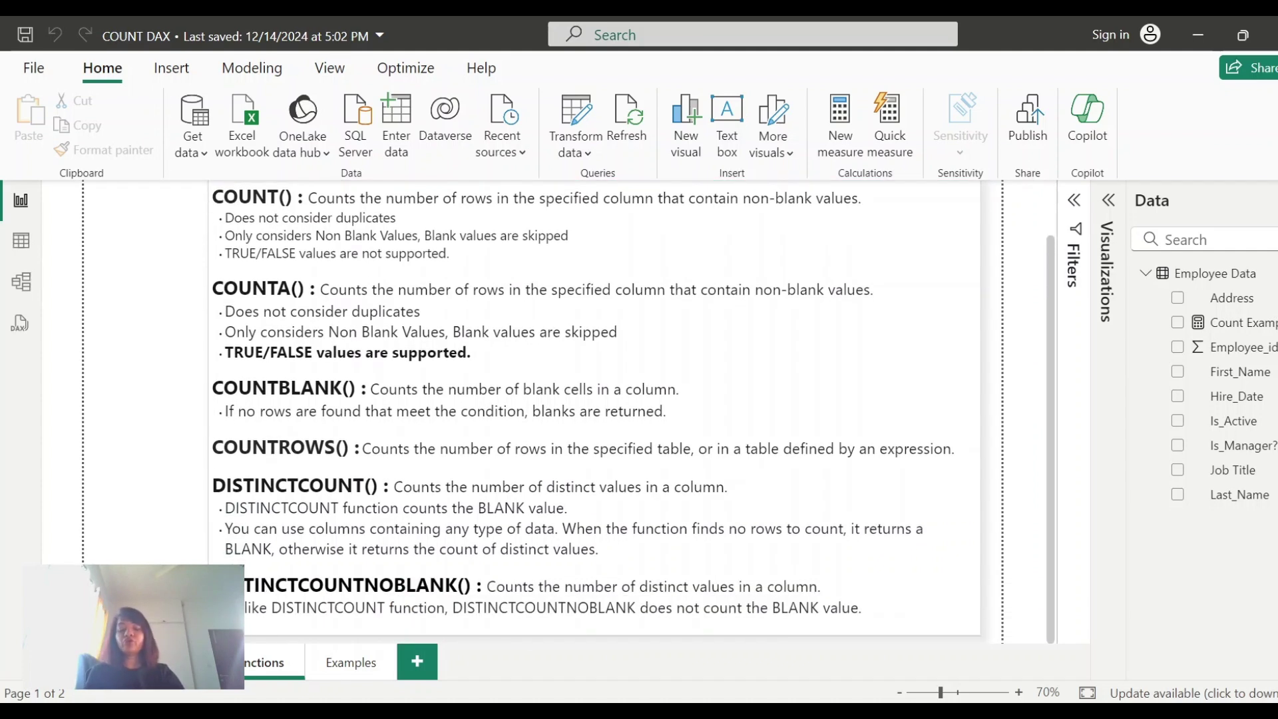
pyautogui.click(351, 662)
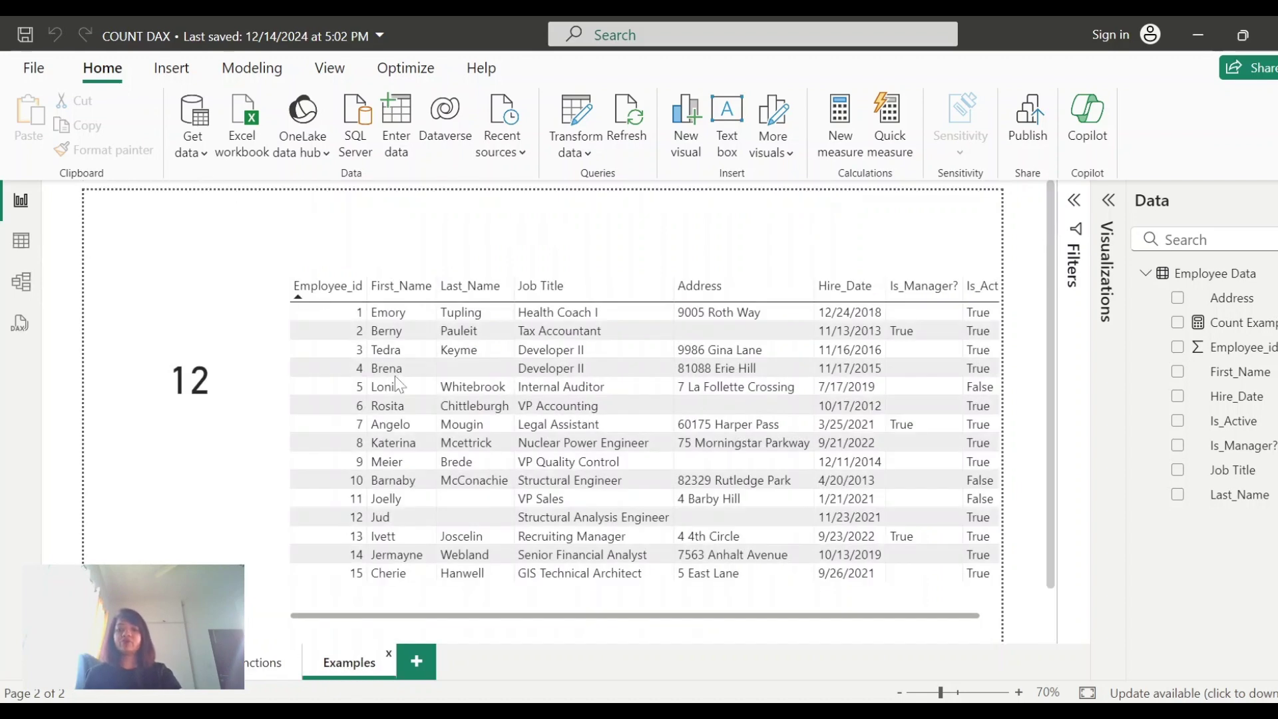
# Step: Rewrite the Count Example measure as COUNTROWS('Employee Data')
pyautogui.click(1241, 323)
pyautogui.click(623, 198)
pyautogui.press('BackSpace')
pyautogui.press('BackSpace')
pyautogui.press('BackSpace')
pyautogui.press('BackSpace')
pyautogui.press('BackSpace')
pyautogui.press('BackSpace')
pyautogui.press('BackSpace')
pyautogui.press('BackSpace')
pyautogui.press('BackSpace')
pyautogui.press('BackSpace')
pyautogui.press('BackSpace')
pyautogui.press('BackSpace')
pyautogui.press('BackSpace')
pyautogui.press('BackSpace')
pyautogui.press('BackSpace')
pyautogui.press('BackSpace')
pyautogui.press('BackSpace')
pyautogui.press('BackSpace')
pyautogui.press('BackSpace')
pyautogui.press('BackSpace')
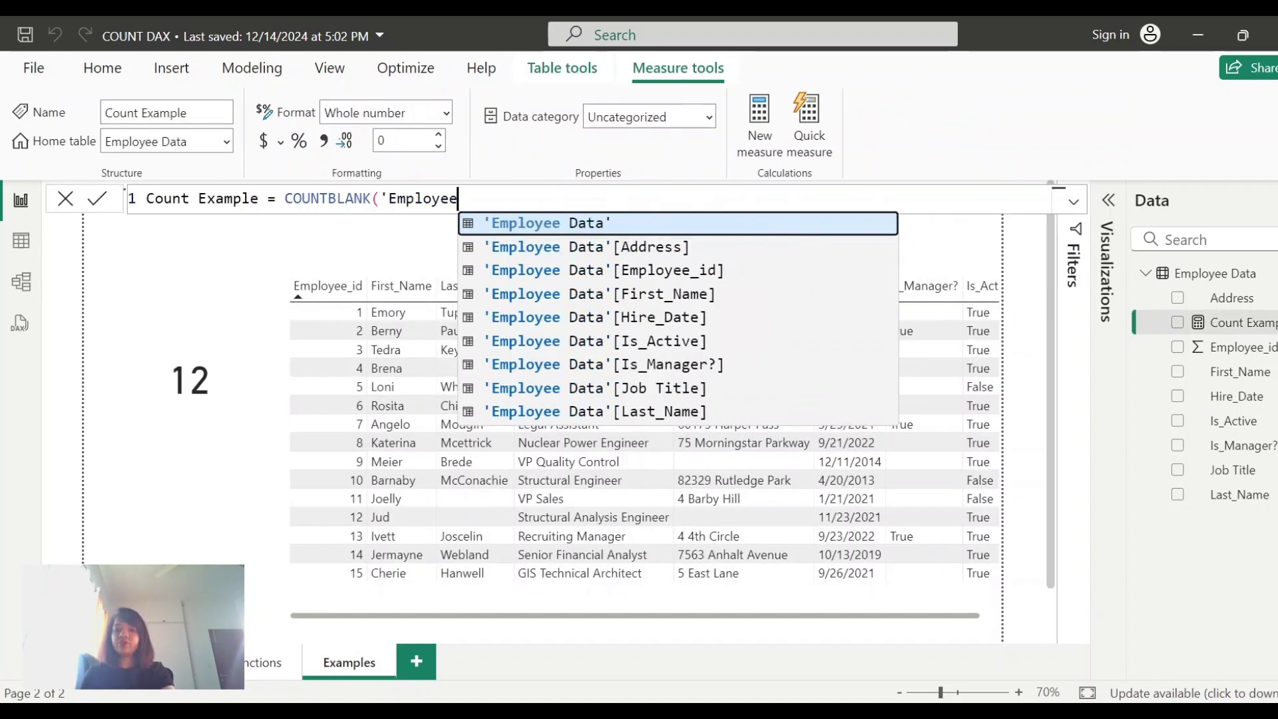
pyautogui.press('BackSpace')
pyautogui.press('BackSpace')
pyautogui.press('BackSpace')
pyautogui.press('BackSpace')
pyautogui.press('BackSpace')
pyautogui.press('BackSpace')
pyautogui.press('BackSpace')
pyautogui.press('BackSpace')
pyautogui.press('BackSpace')
pyautogui.press('BackSpace')
pyautogui.press('BackSpace')
pyautogui.press('BackSpace')
pyautogui.press('BackSpace')
pyautogui.press('BackSpace')
pyautogui.press('BackSpace')
pyautogui.write('ROWS')
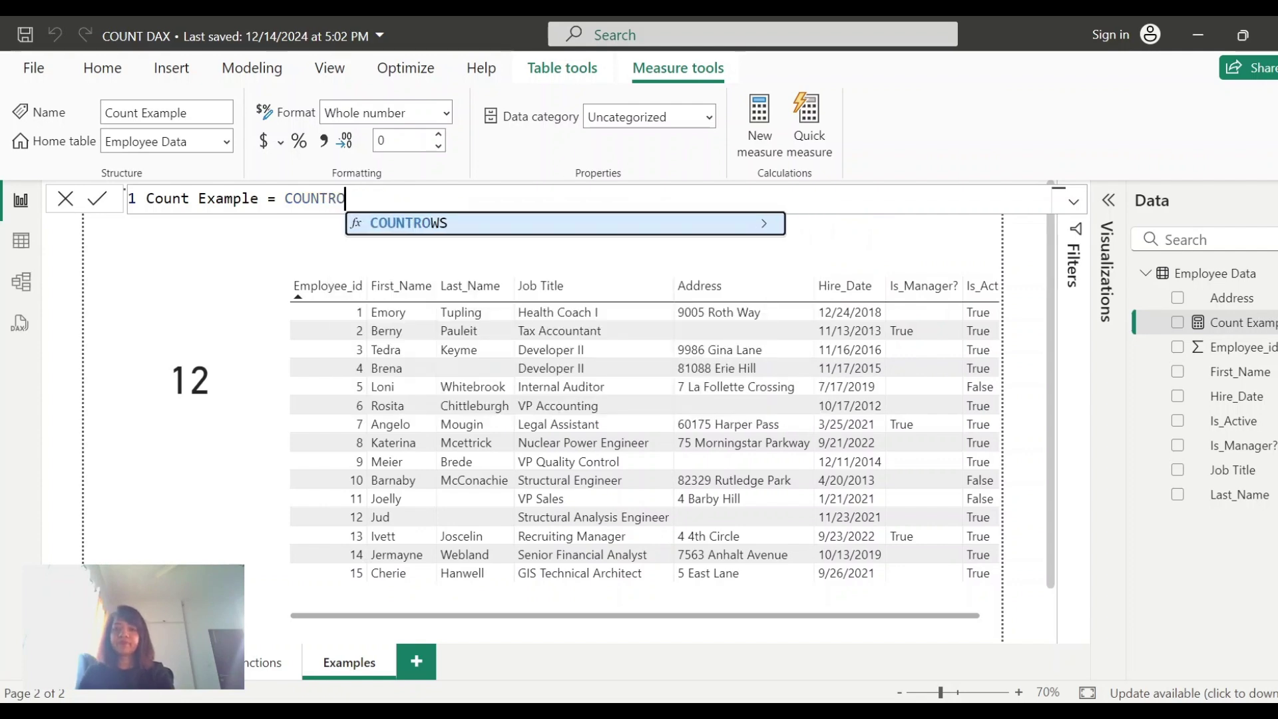
pyautogui.press('Tab')
pyautogui.write('EM')
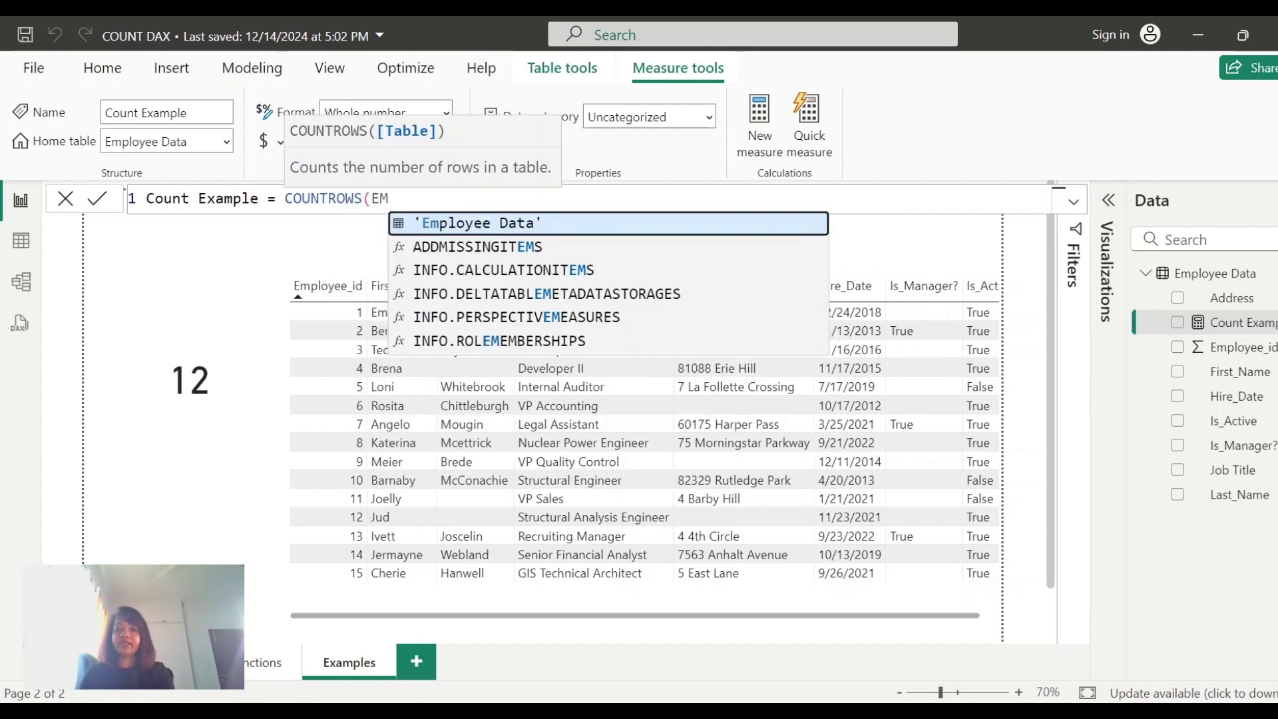
pyautogui.press('Tab')
pyautogui.write(')')
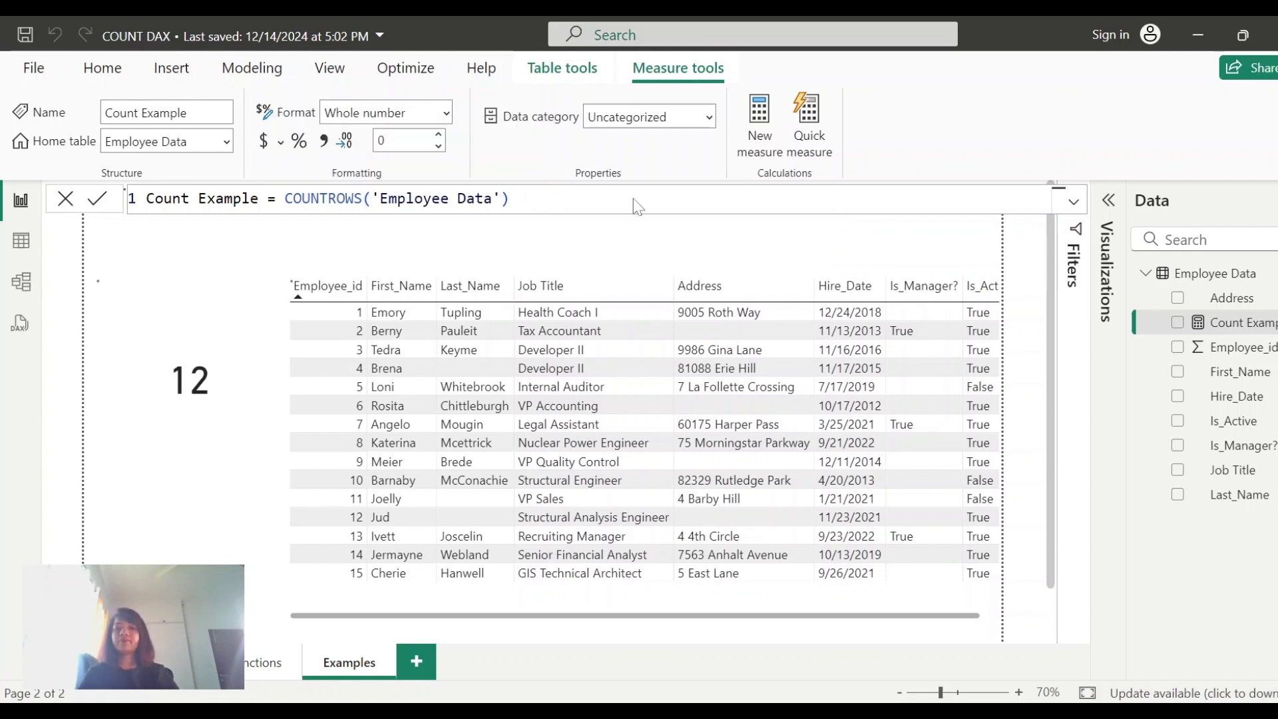
pyautogui.press('Return')
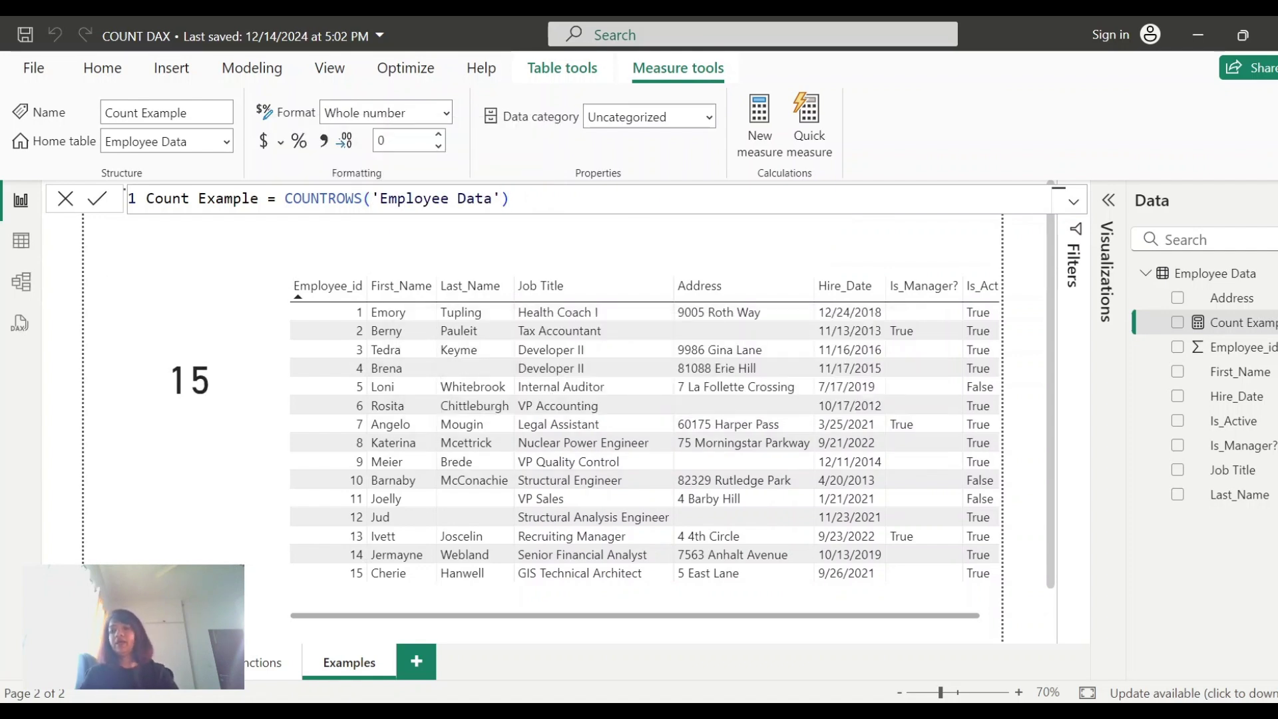
# Step: Review the DISTINCTCOUNT() notes on the count functions page and return to the Examples page
pyautogui.click(142, 432)
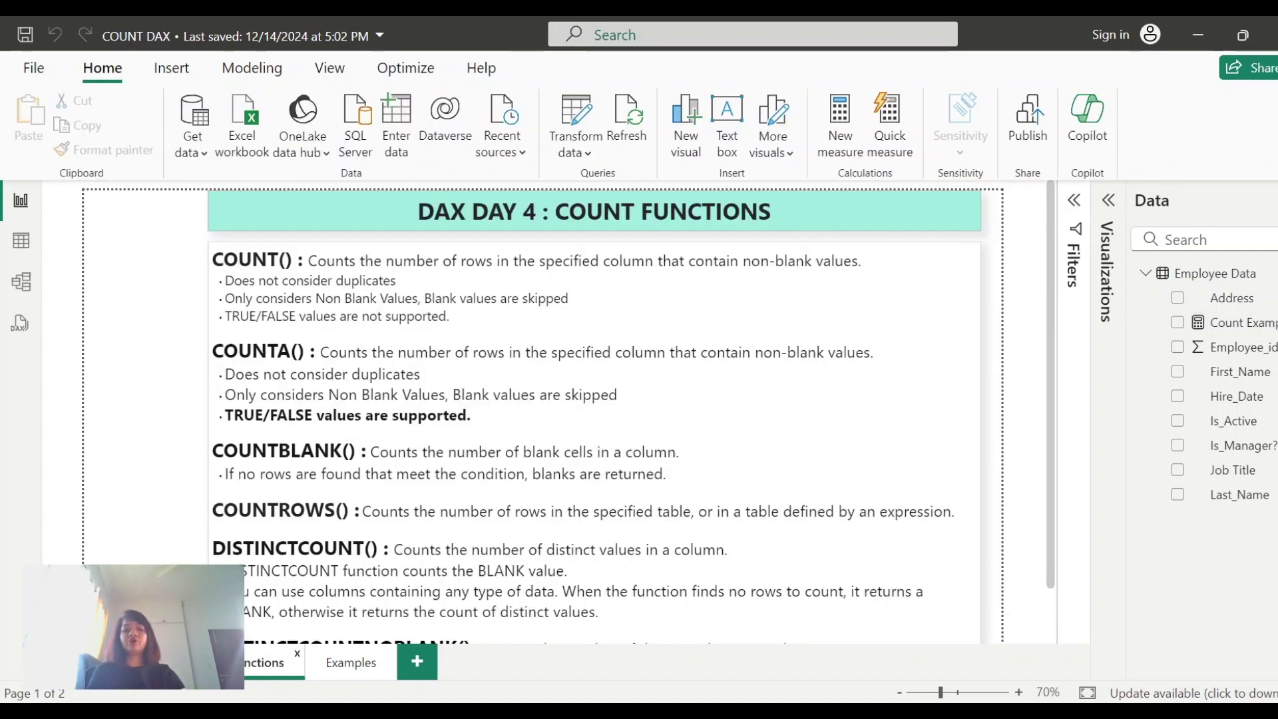
pyautogui.scroll(-2, 593, 400)
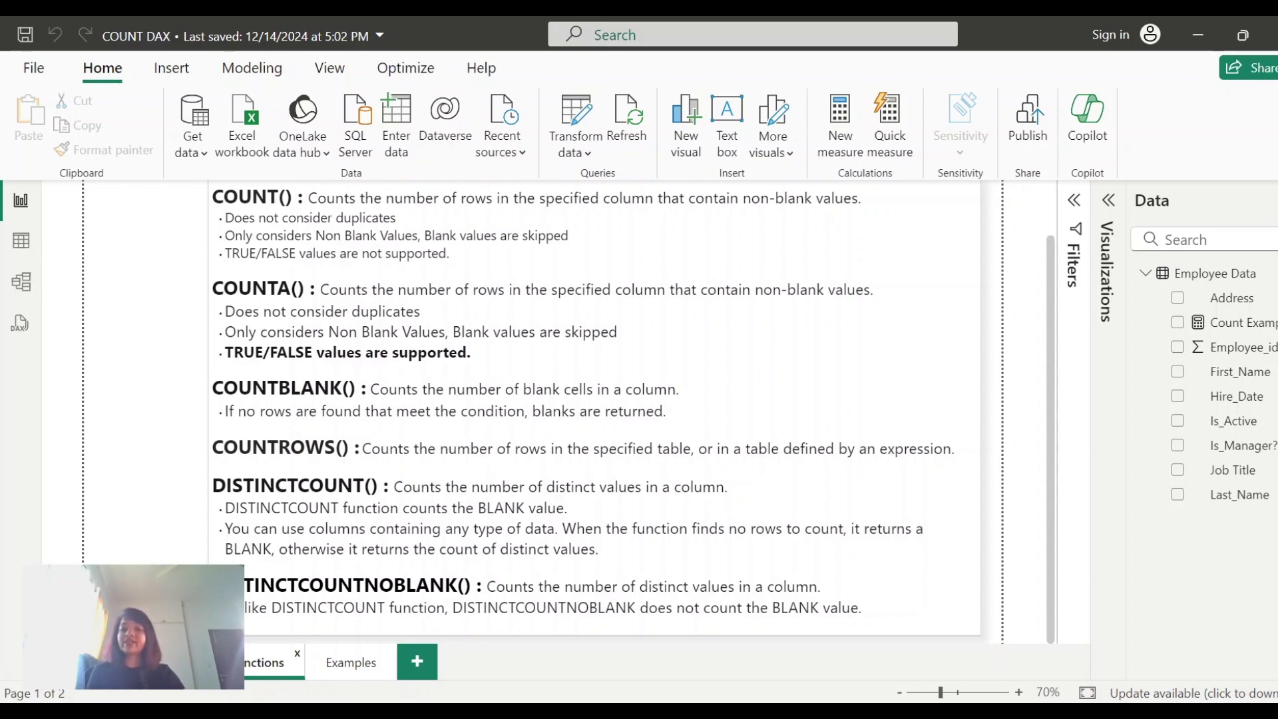
pyautogui.click(349, 663)
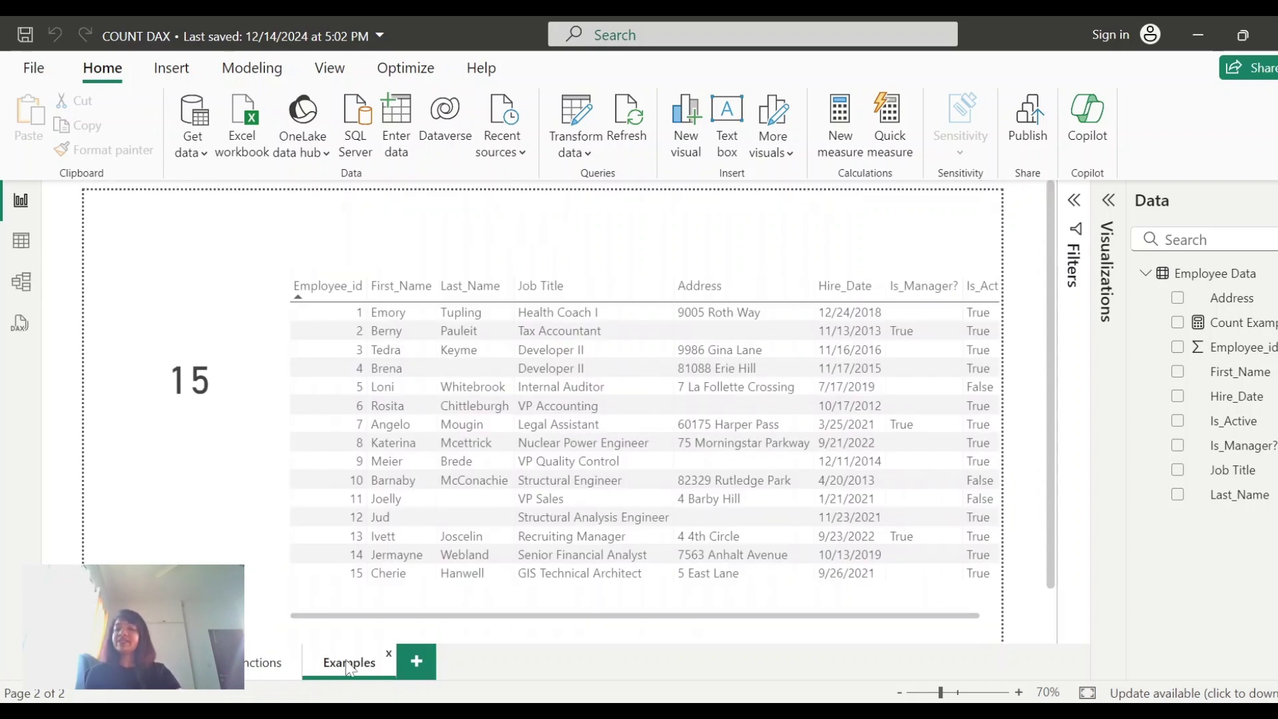
# Step: Set the Count Example measure shown in the card to DISTINCTCOUNT('Employee Data'[Last_Name])
pyautogui.click(251, 351)
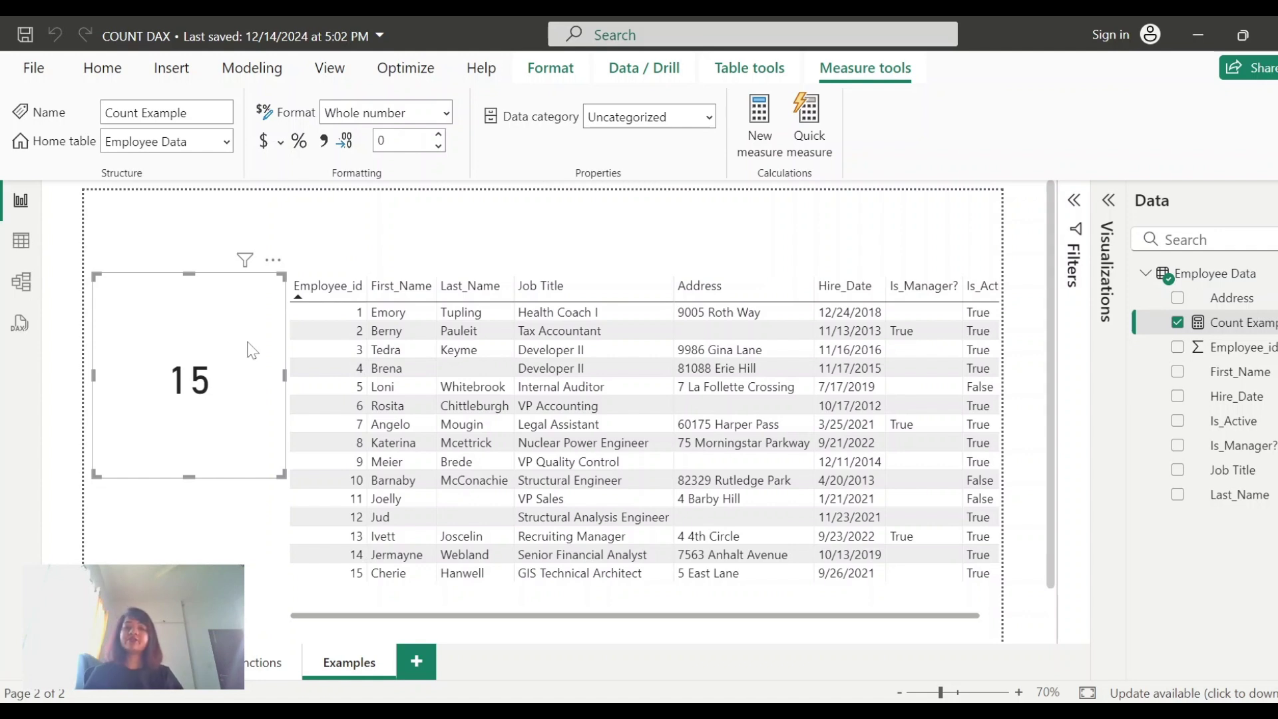
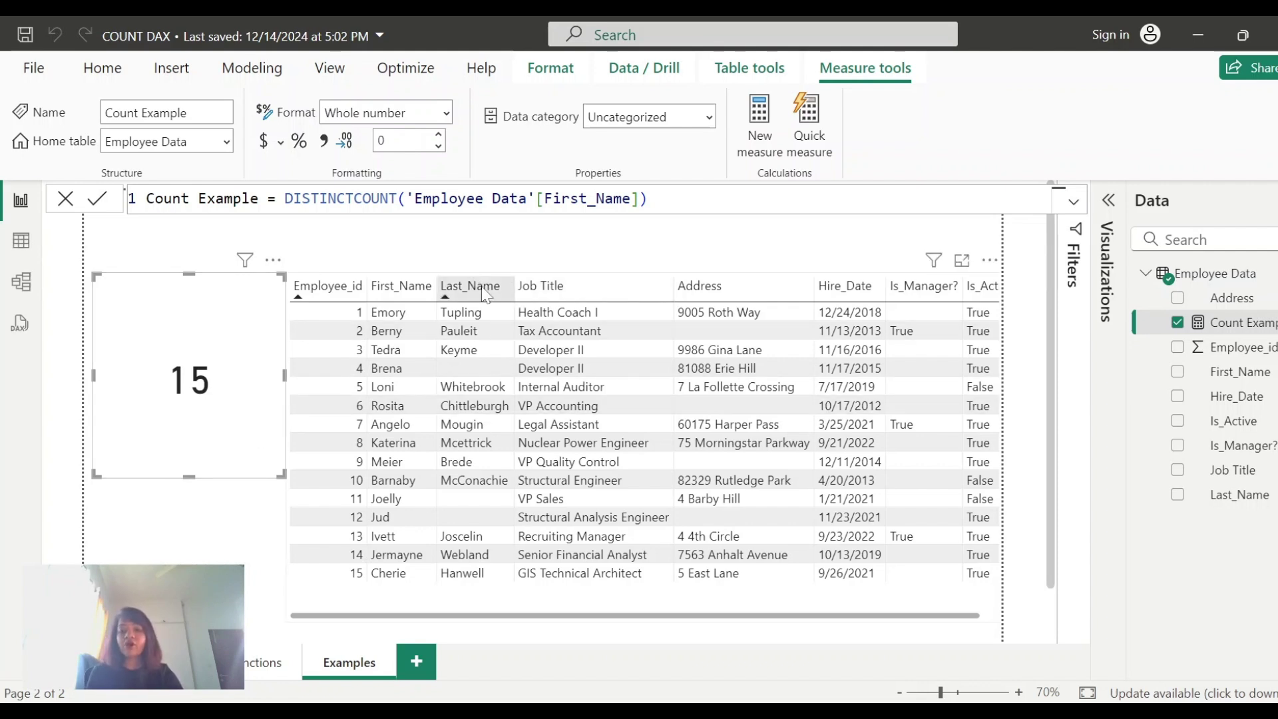
pyautogui.doubleClick(587, 198)
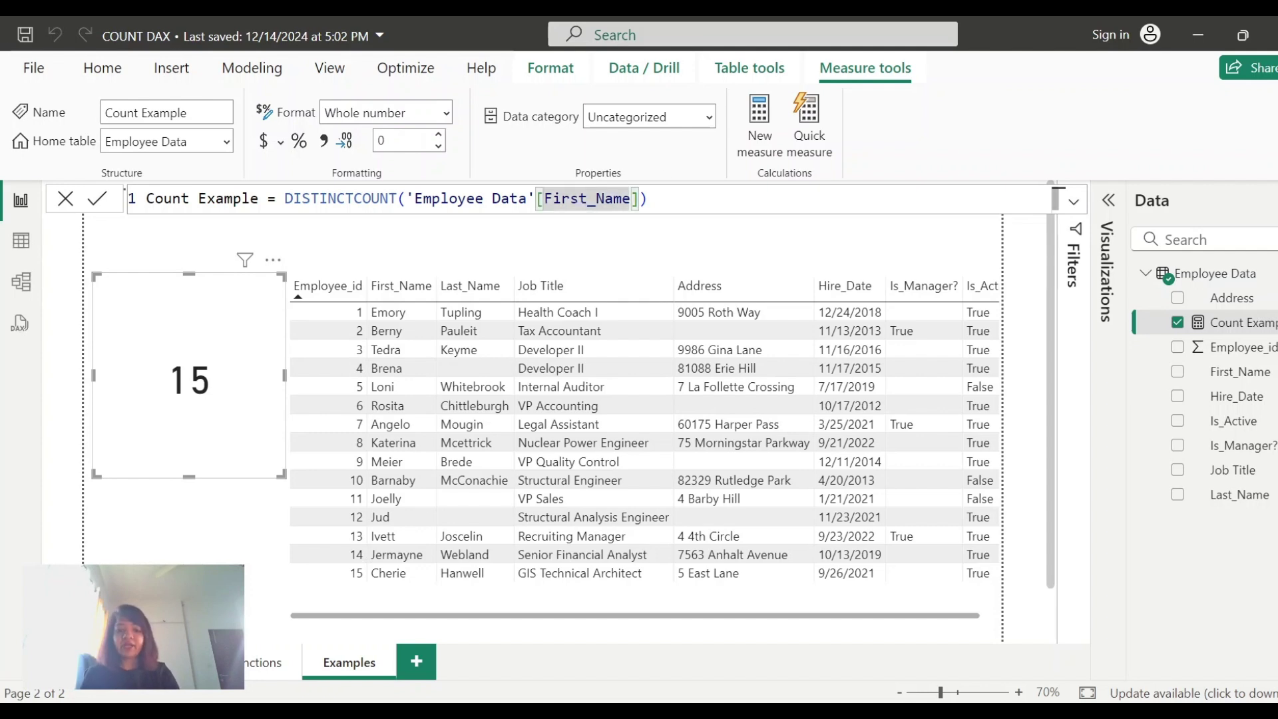
pyautogui.press('BackSpace')
pyautogui.press('BackSpace')
pyautogui.press('BackSpace')
pyautogui.press('BackSpace')
pyautogui.press('BackSpace')
pyautogui.write('LA')
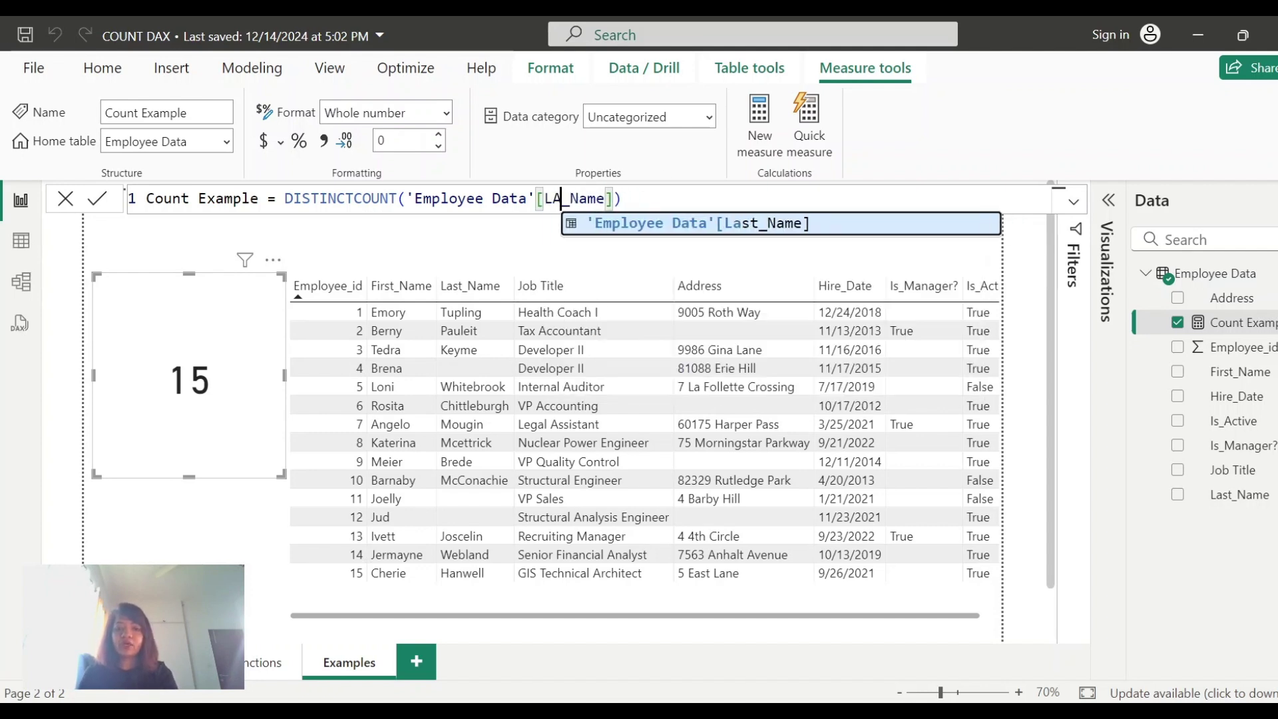
pyautogui.press('Tab')
pyautogui.press('Return')
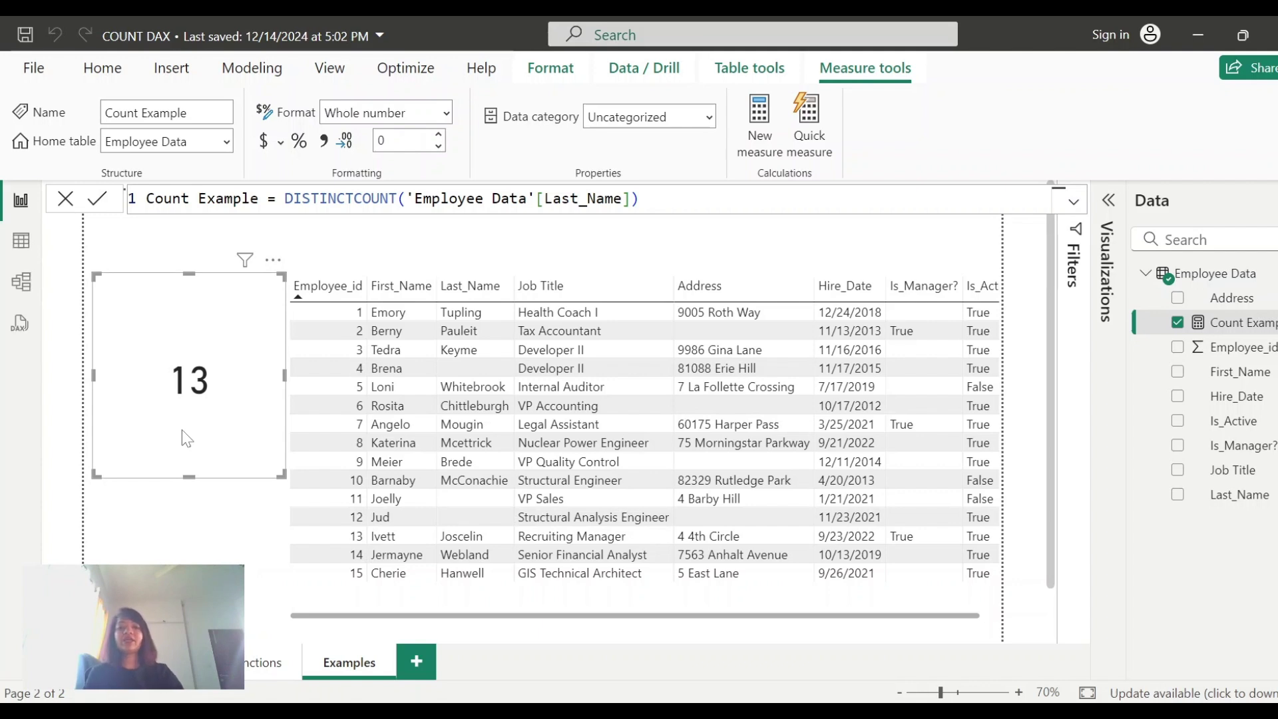
# Step: Change the DISTINCTCOUNT argument in the Count Example measure to the Job Title column
pyautogui.doubleClick(623, 199)
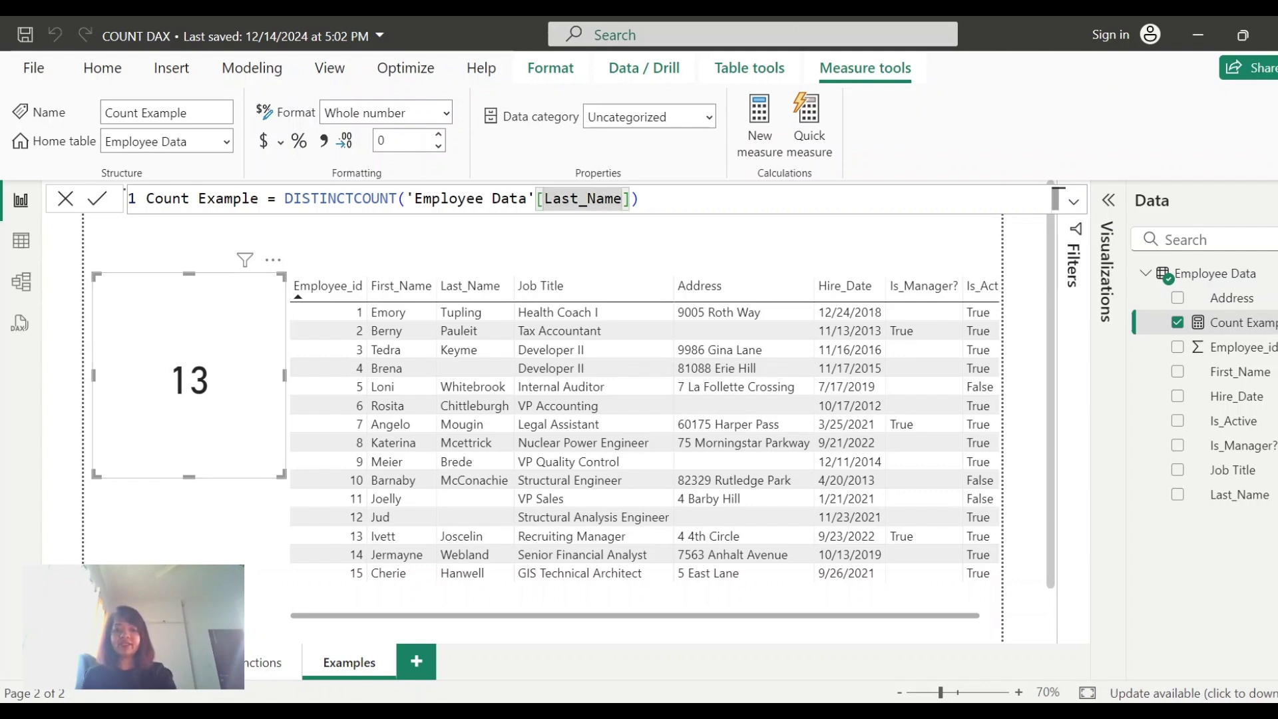
pyautogui.press('BackSpace')
pyautogui.press('BackSpace')
pyautogui.press('BackSpace')
pyautogui.press('BackSpace')
pyautogui.press('BackSpace')
pyautogui.press('BackSpace')
pyautogui.press('BackSpace')
pyautogui.press('BackSpace')
pyautogui.press('BackSpace')
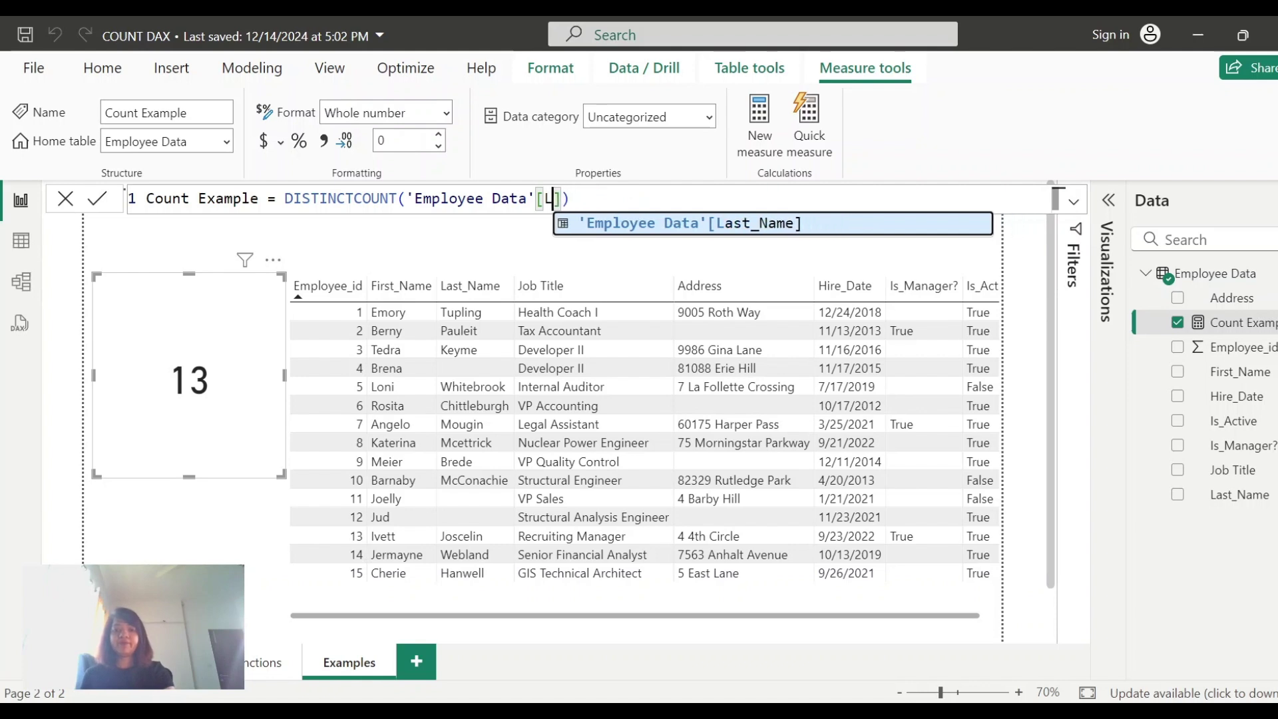
pyautogui.write('JOB')
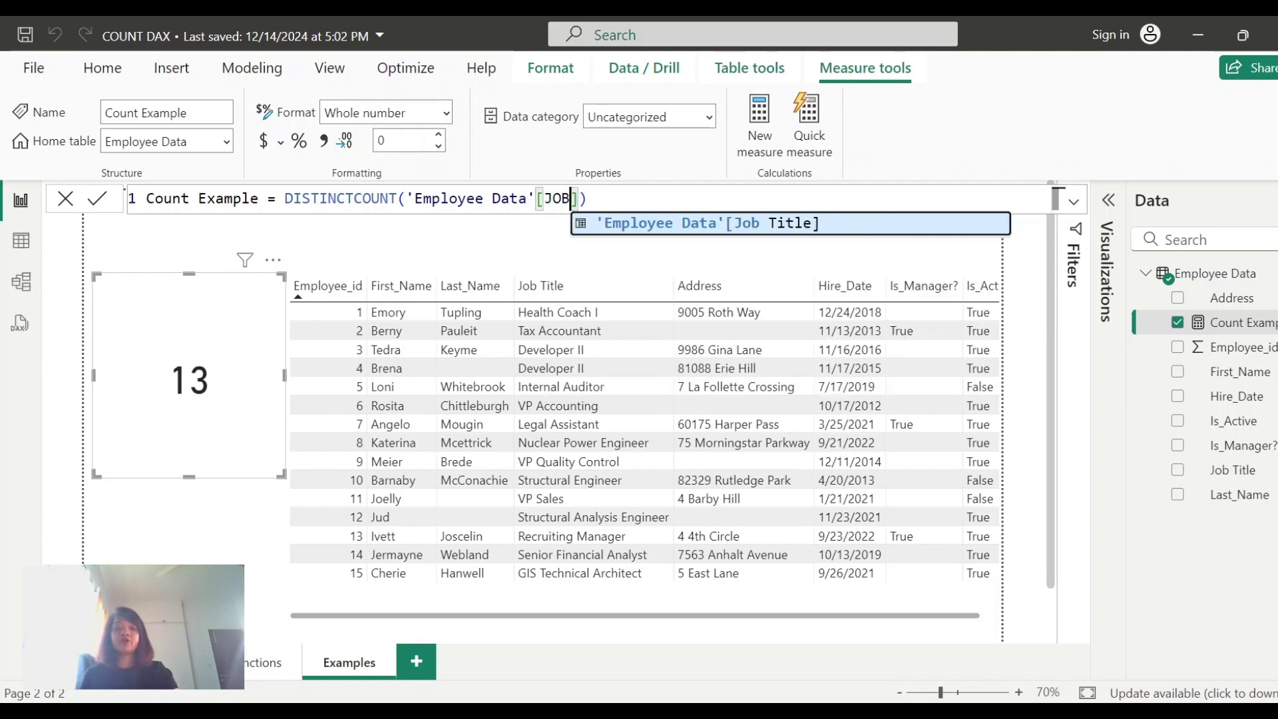
pyautogui.click(696, 224)
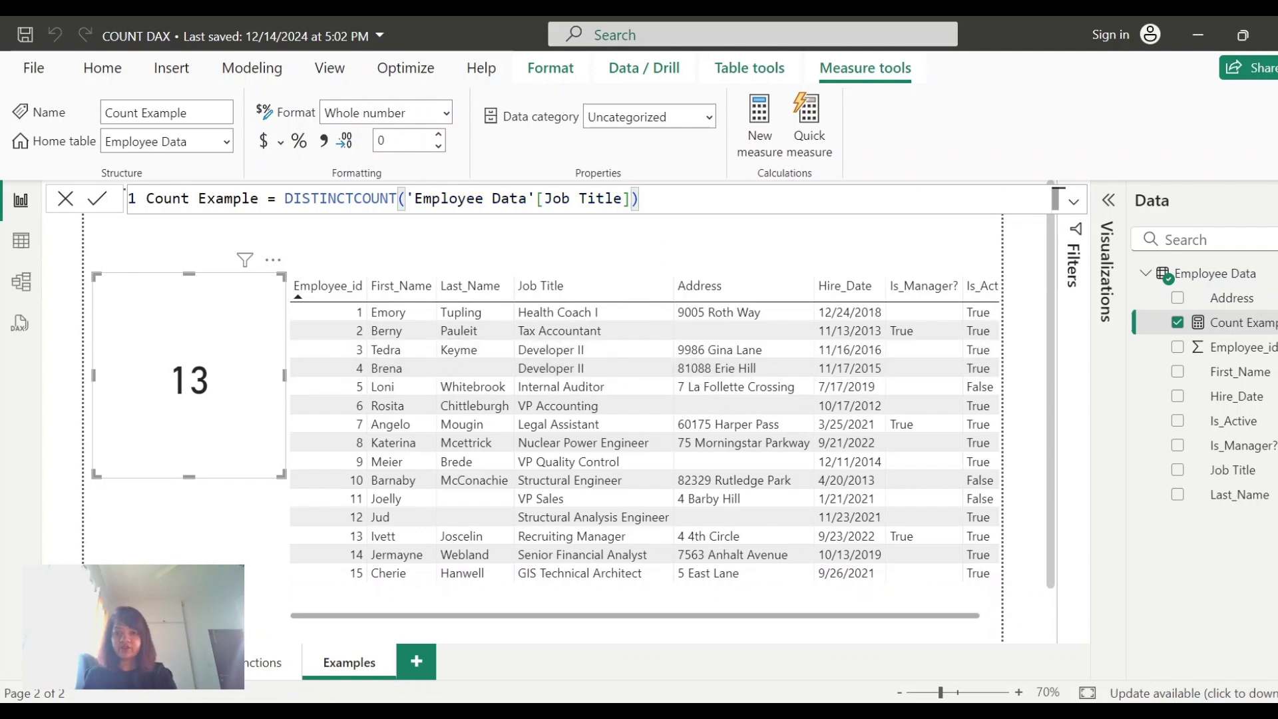
pyautogui.press('Return')
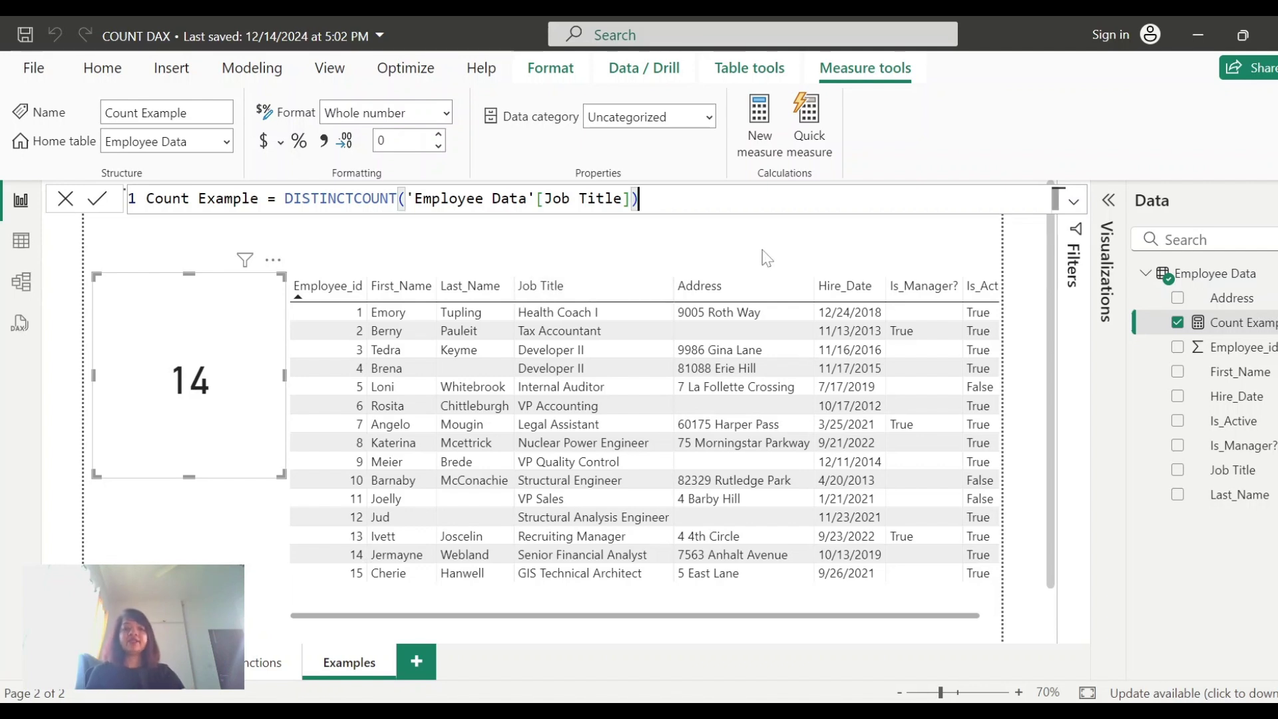
pyautogui.click(640, 198)
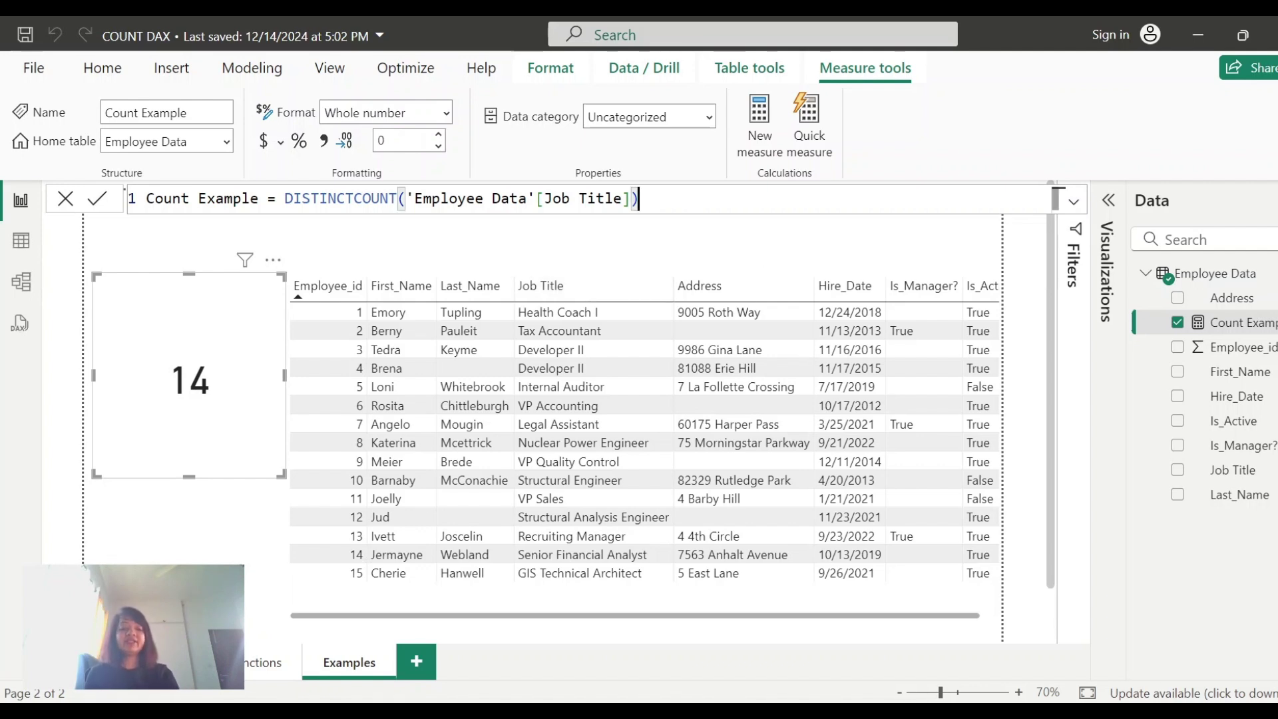
# Step: Change the DISTINCTCOUNT argument in the Count Example measure to the Is_Active column and check that column in the table
pyautogui.press('BackSpace')
pyautogui.press('BackSpace')
pyautogui.press('BackSpace')
pyautogui.press('BackSpace')
pyautogui.press('BackSpace')
pyautogui.press('BackSpace')
pyautogui.press('BackSpace')
pyautogui.press('BackSpace')
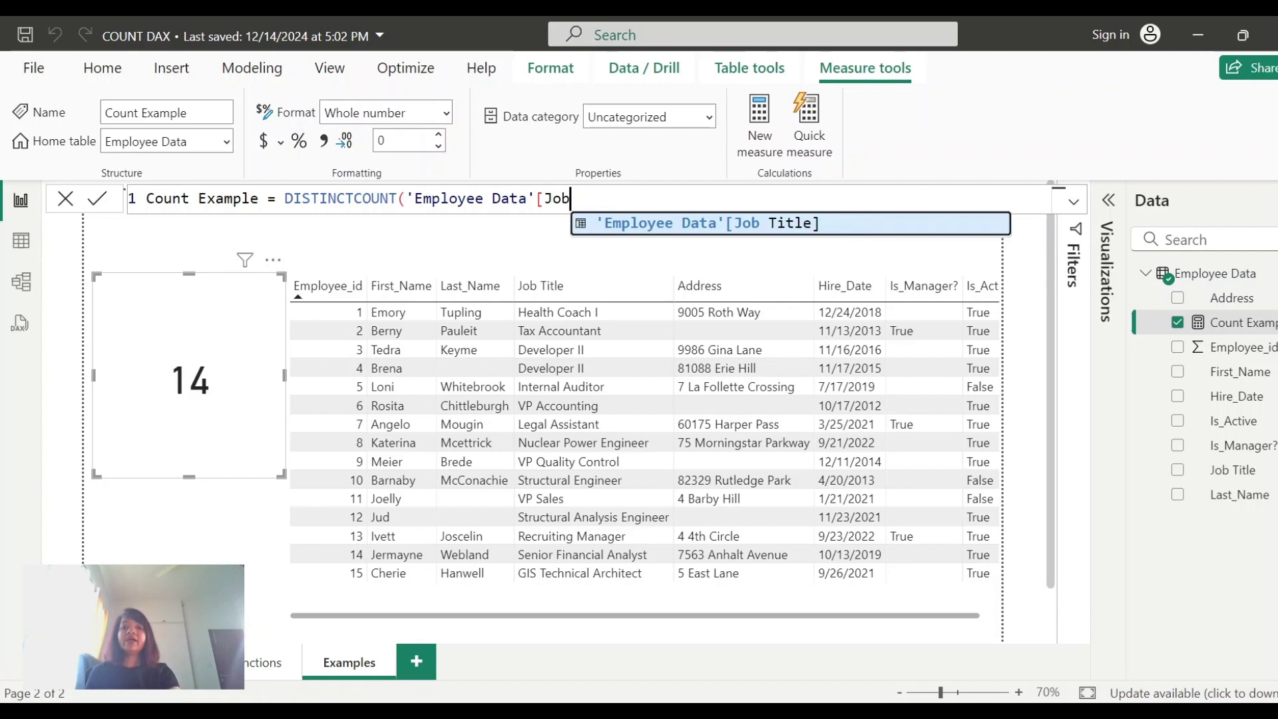
pyautogui.press('BackSpace')
pyautogui.press('BackSpace')
pyautogui.press('BackSpace')
pyautogui.write('IS')
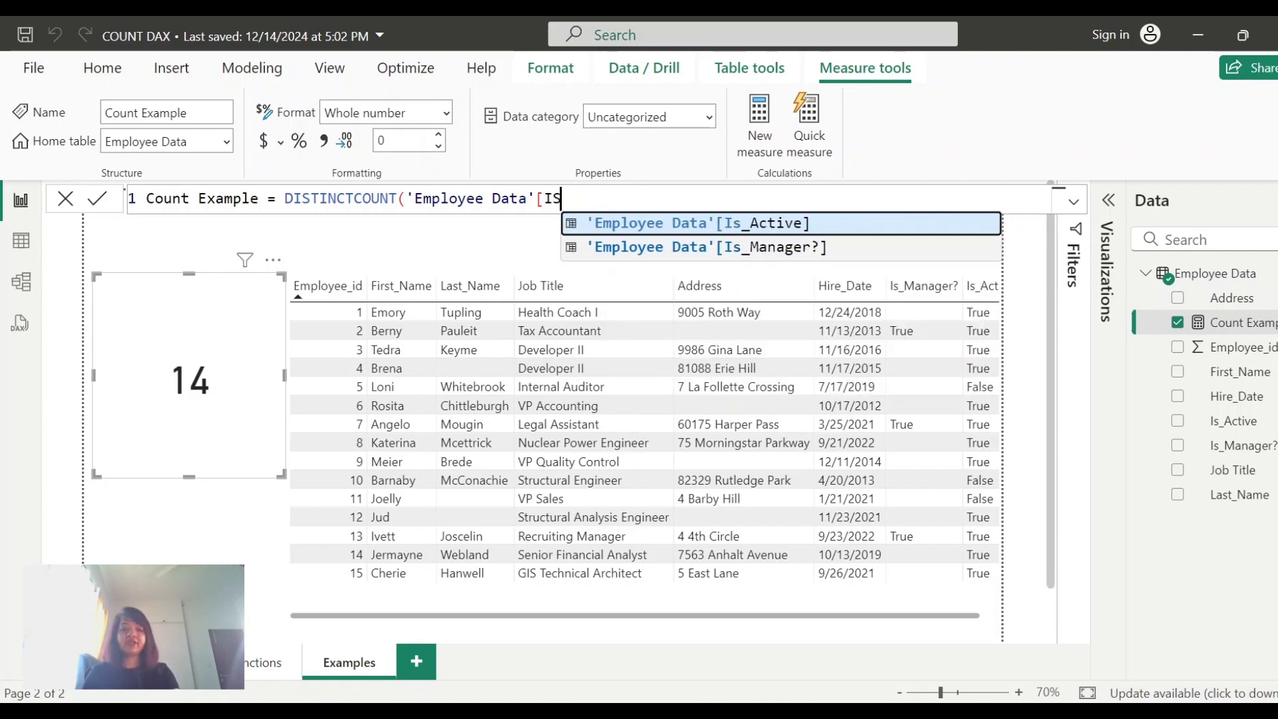
pyautogui.press('Tab')
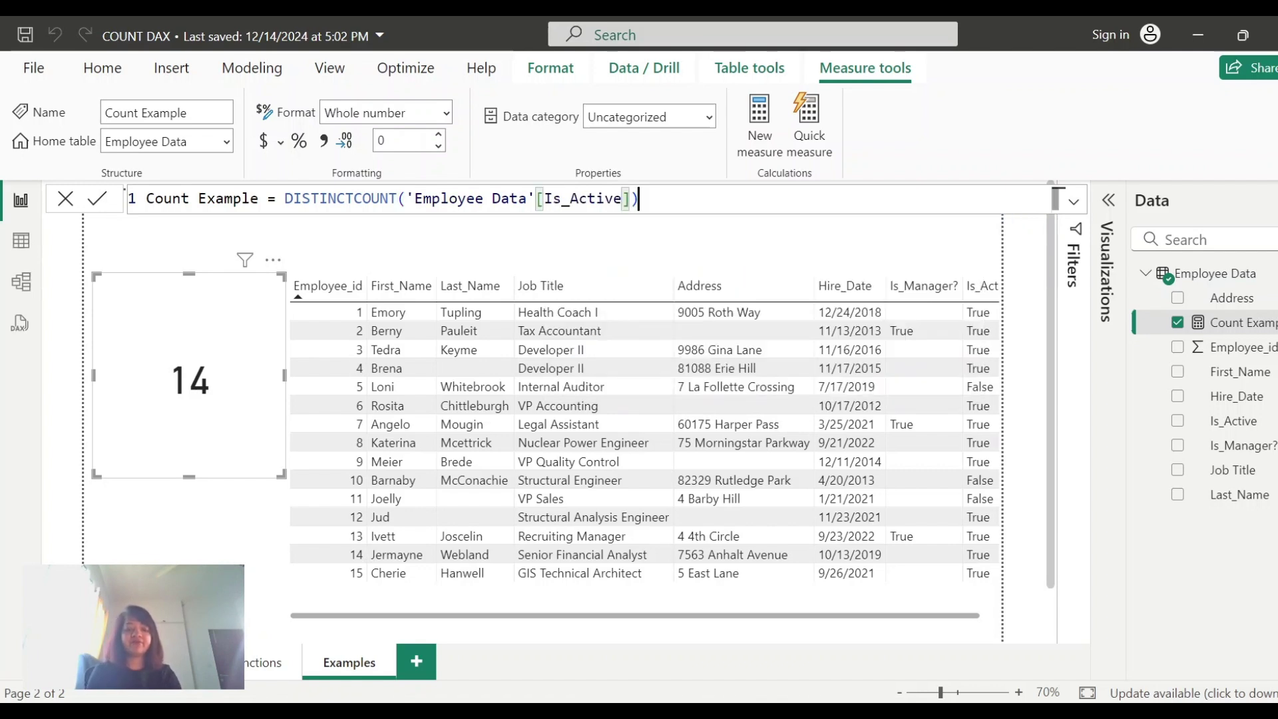
pyautogui.write(')')
pyautogui.press('Return')
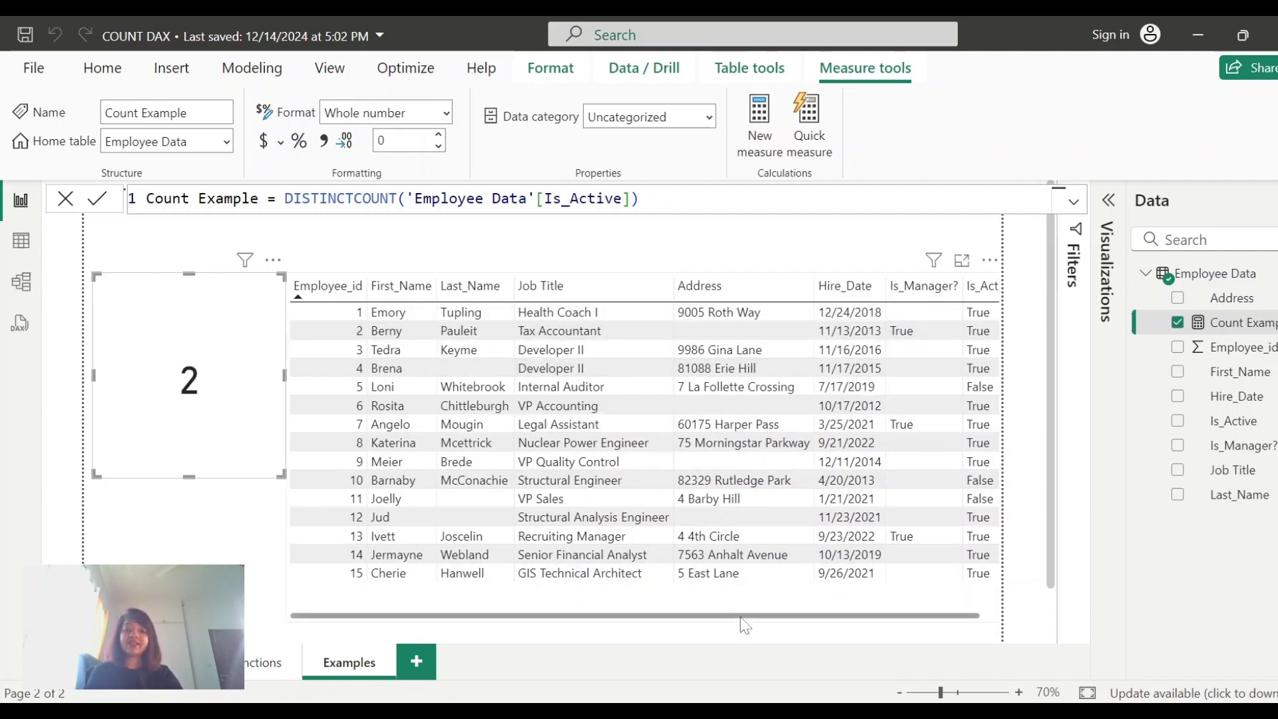
pyautogui.moveTo(741, 616); pyautogui.dragTo(760, 616)
pyautogui.click(790, 624)
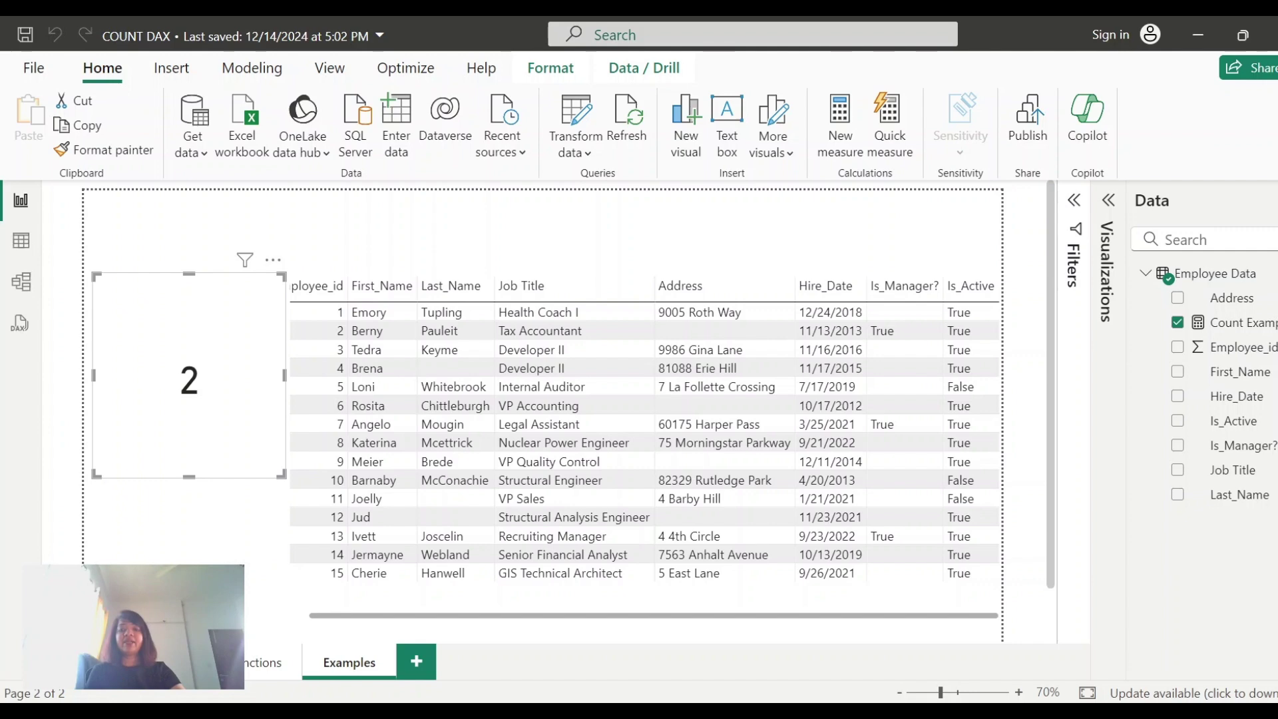
# Step: Review the DISTINCTCOUNTNOBLANK() notes on the count functions page and return to the Examples page
pyautogui.click(266, 662)
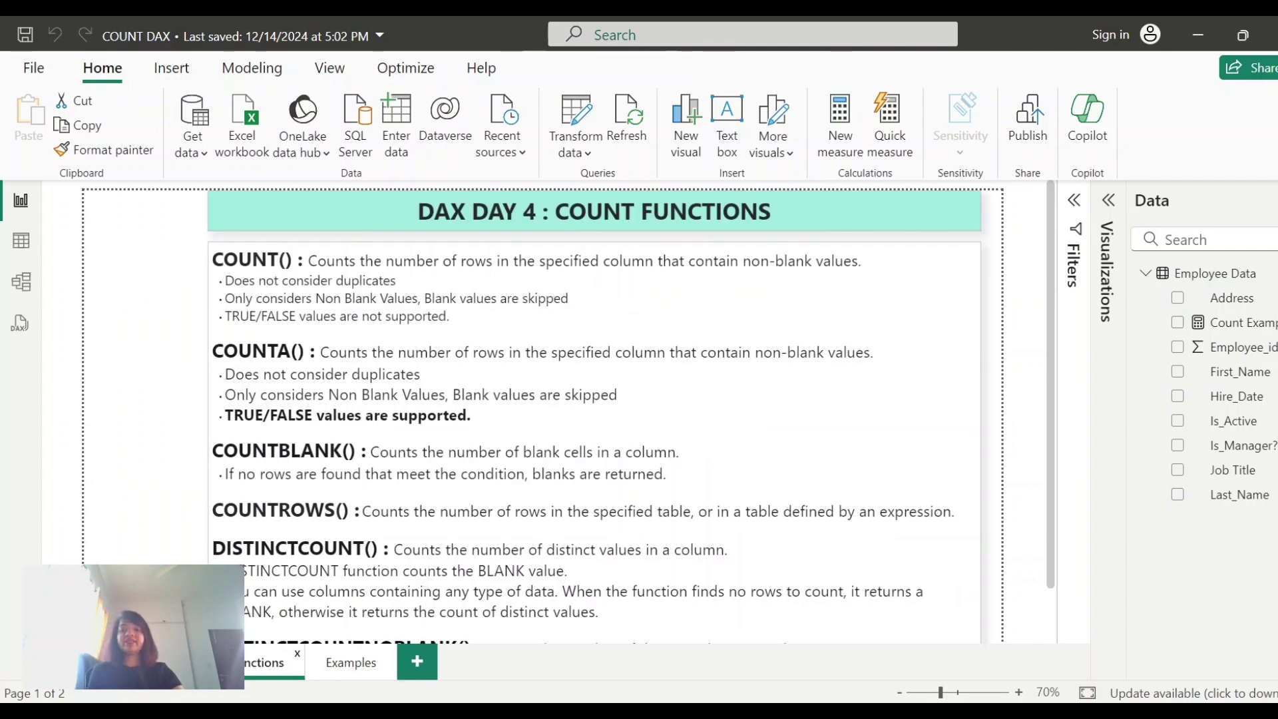
pyautogui.scroll(-2, 570, 413)
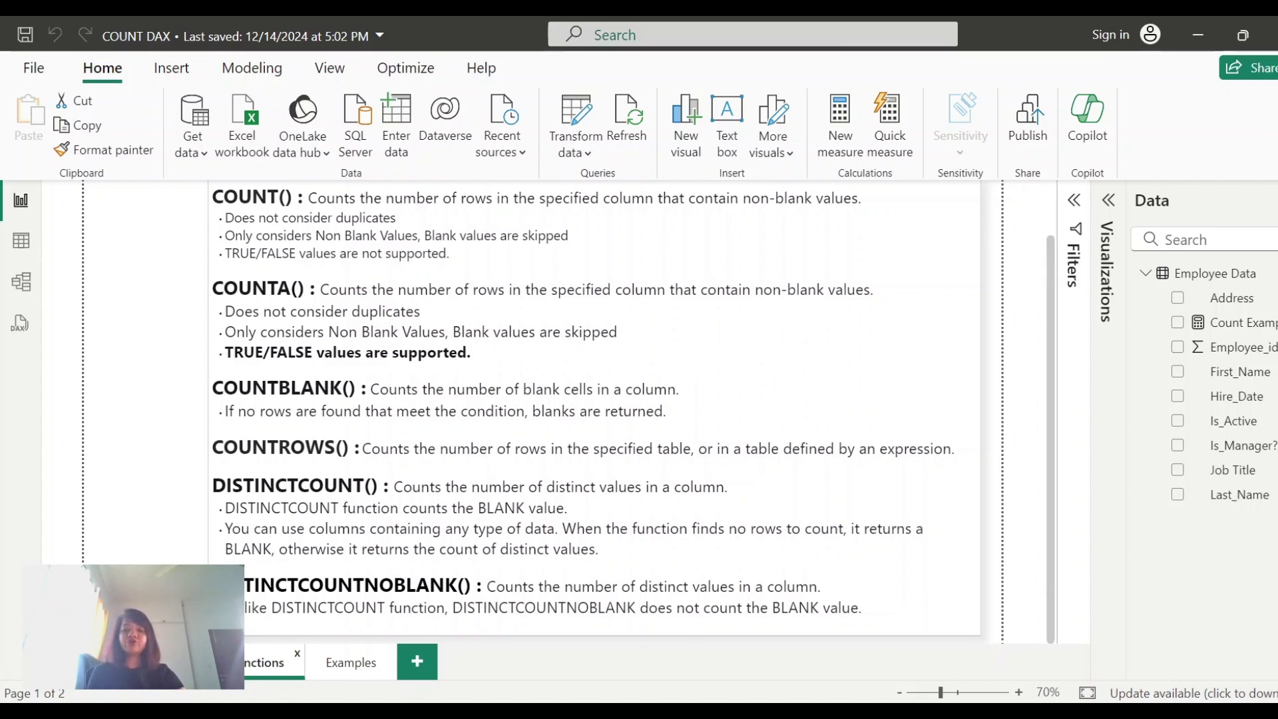
pyautogui.click(351, 662)
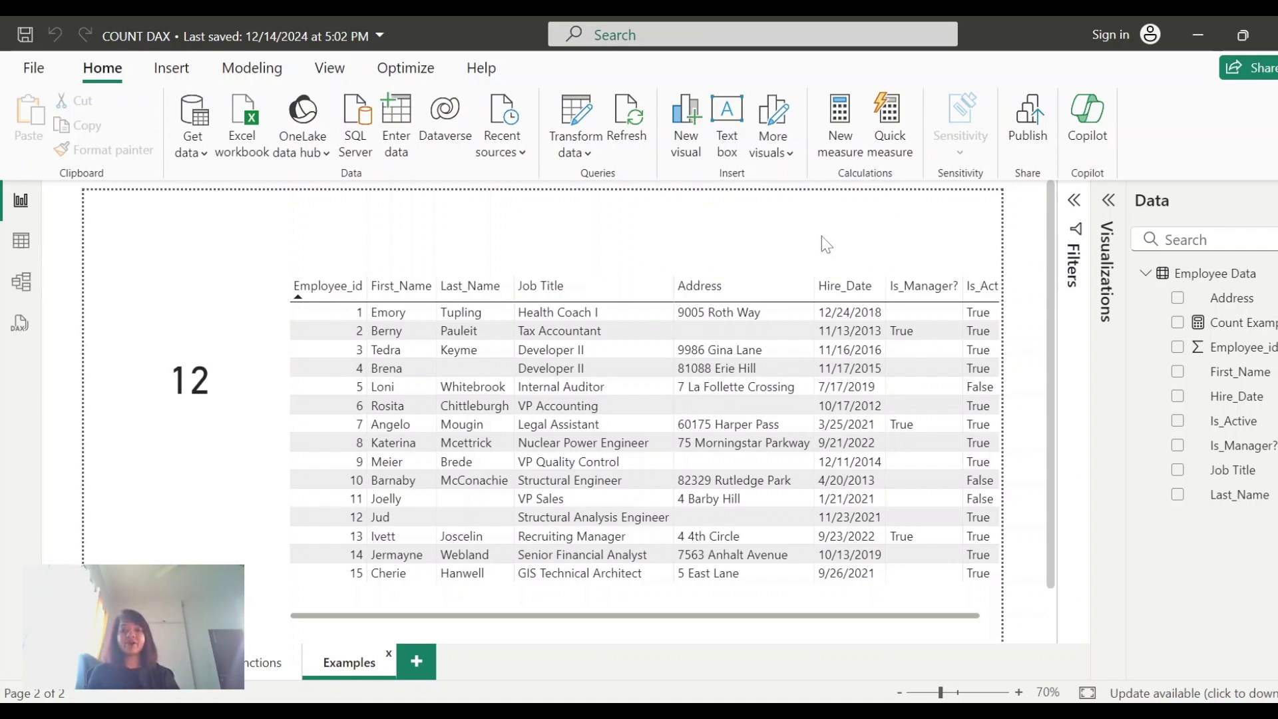
# Step: Change the DISTINCTCOUNTNOBLANK argument in the card's Count Example measure to the Is_Manager? column
pyautogui.click(198, 332)
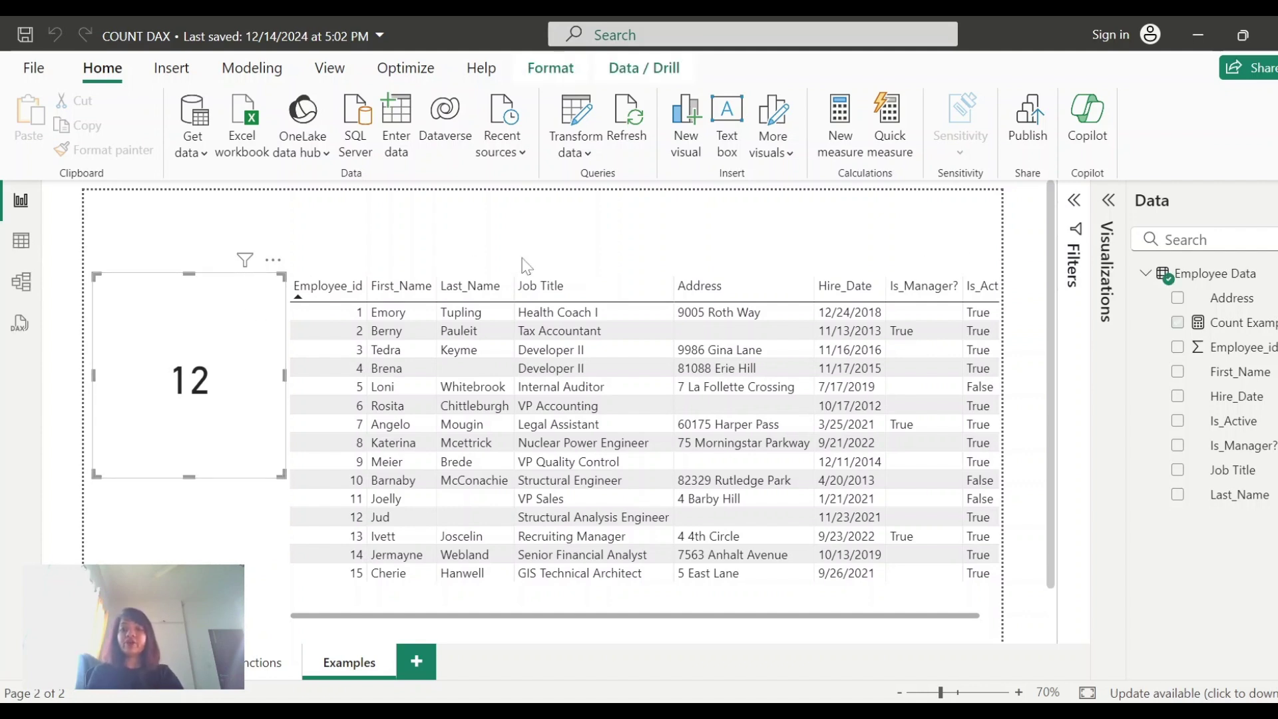
pyautogui.click(1240, 322)
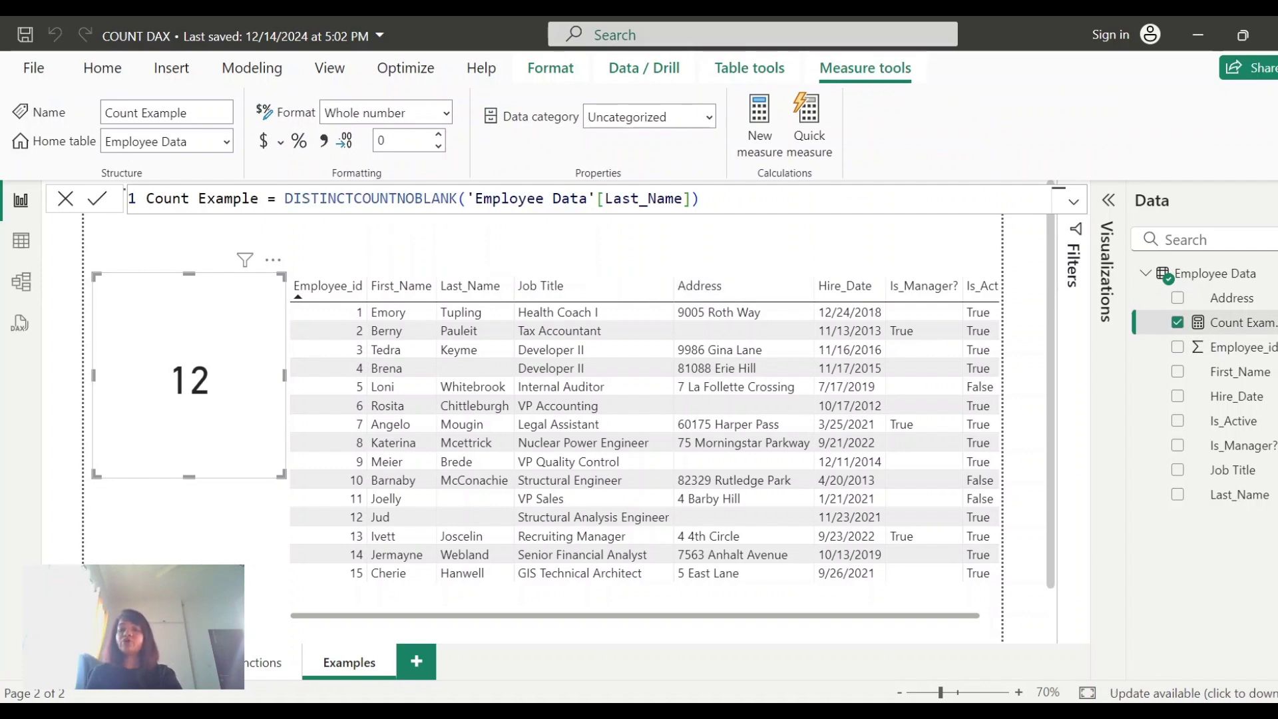
pyautogui.hscroll(1, 599, 479)
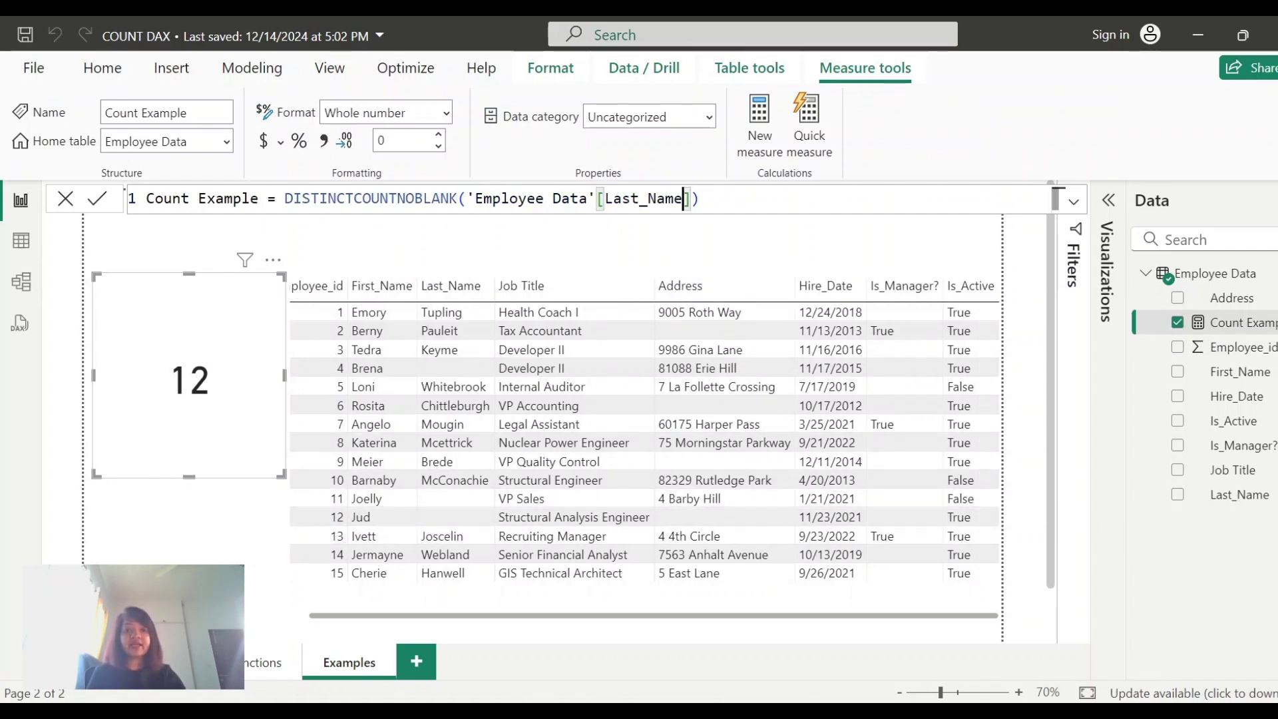
pyautogui.moveTo(684, 198); pyautogui.dragTo(605, 198)
pyautogui.press('BackSpace')
pyautogui.press('BackSpace')
pyautogui.press('BackSpace')
pyautogui.press('BackSpace')
pyautogui.press('BackSpace')
pyautogui.press('BackSpace')
pyautogui.press('BackSpace')
pyautogui.press('BackSpace')
pyautogui.press('BackSpace')
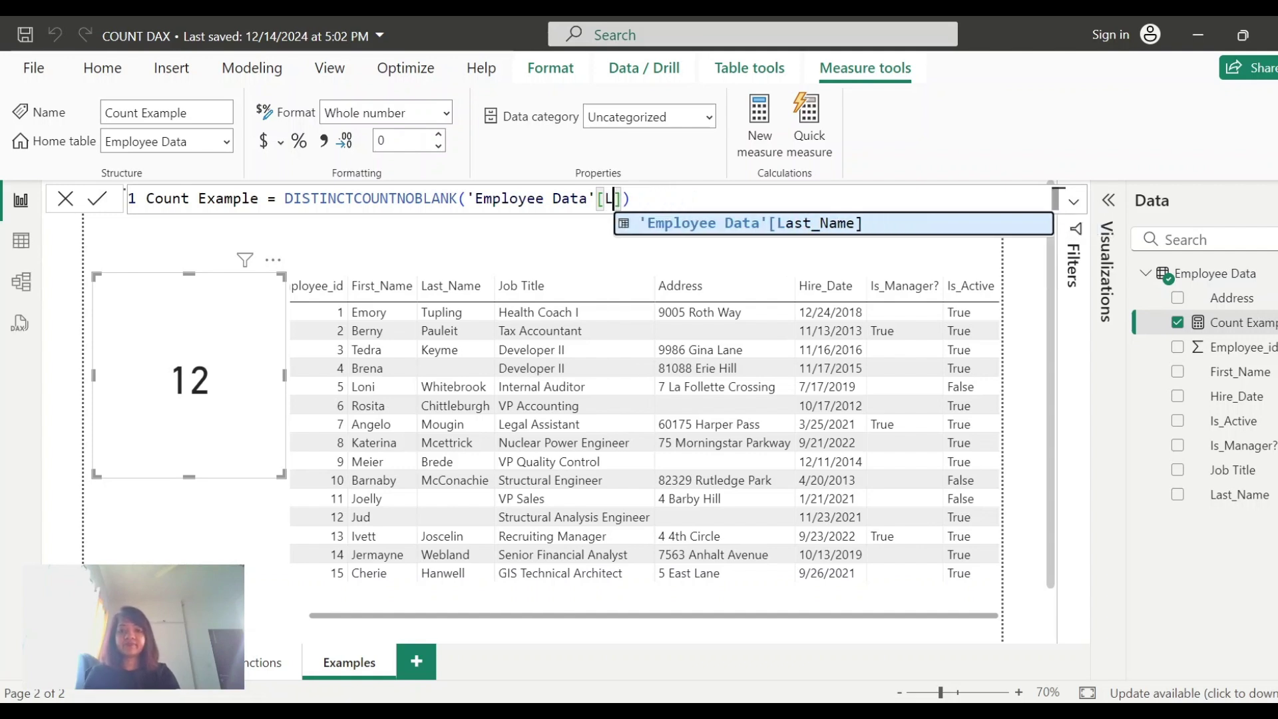
pyautogui.write('IS')
pyautogui.press('Down')
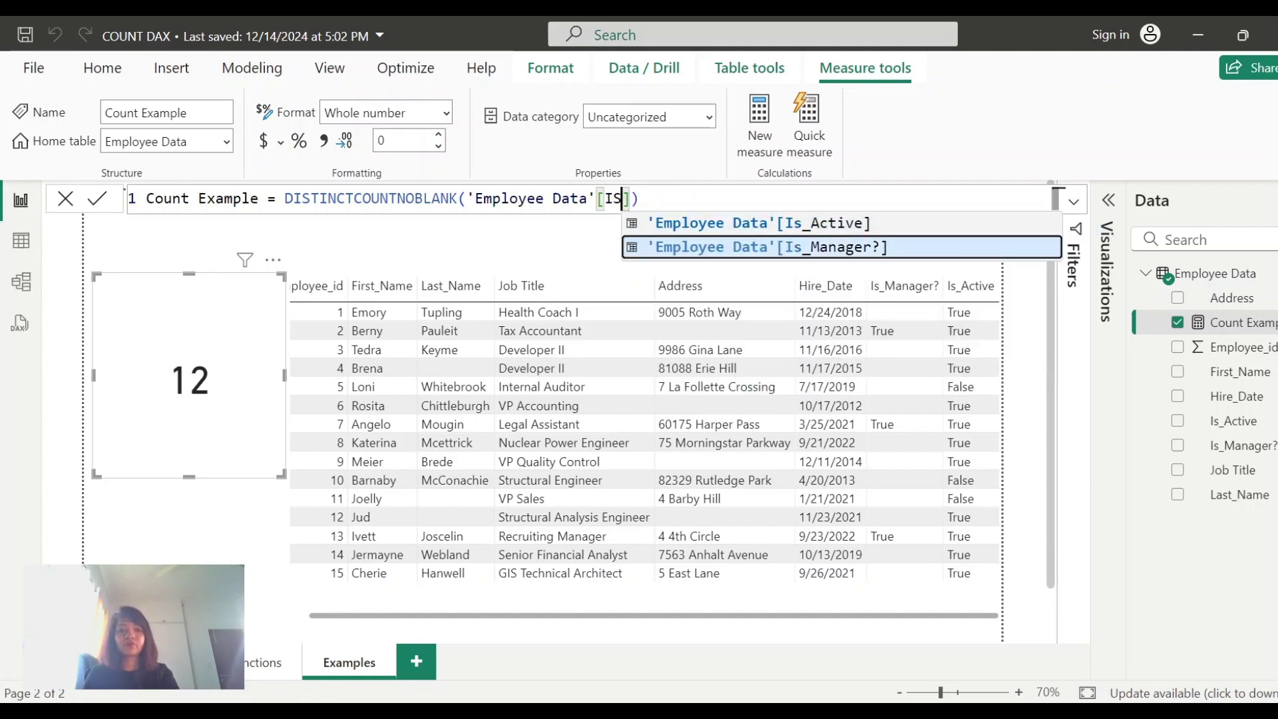
pyautogui.press('Tab')
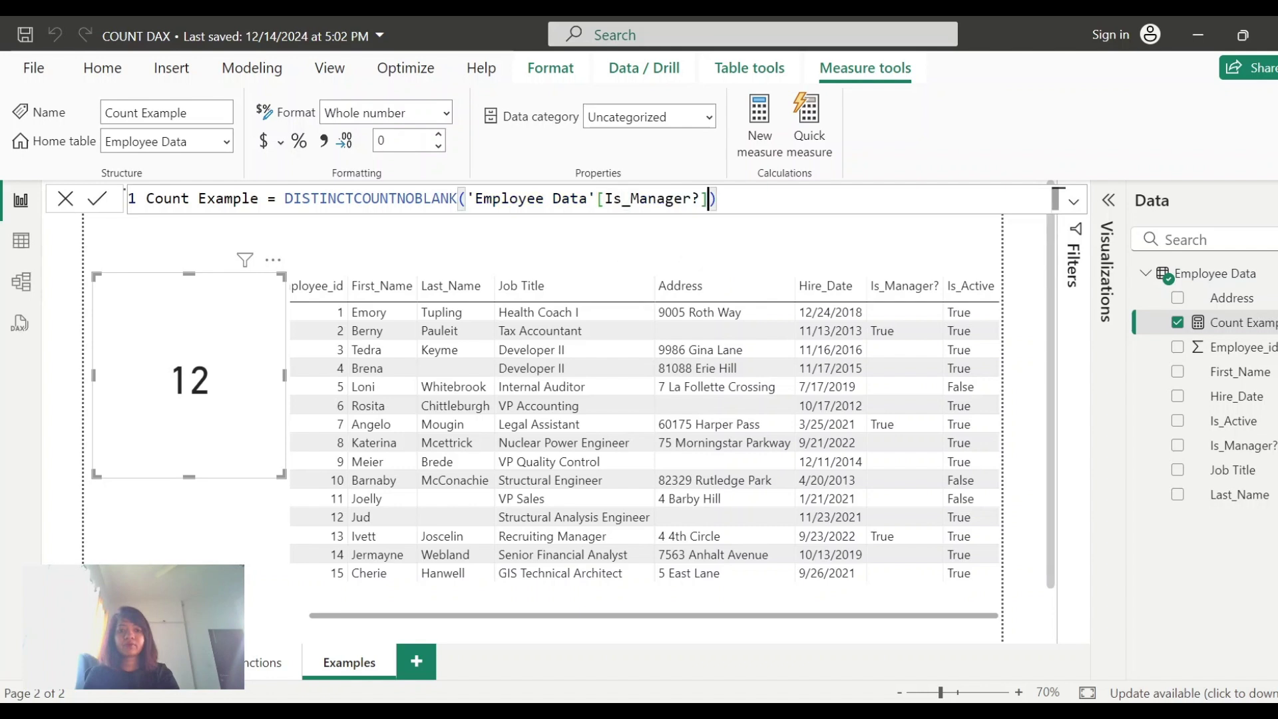
pyautogui.press('Return')
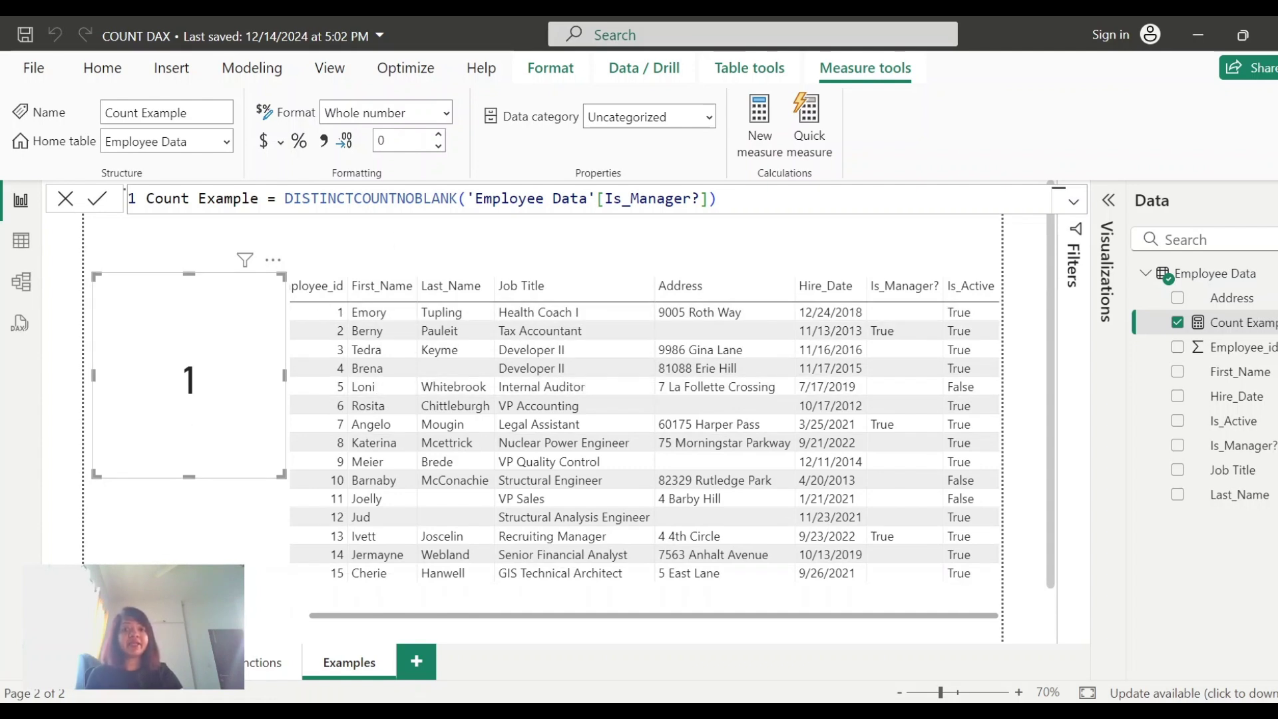
# Step: Change the function in the Count Example measure to DISTINCTCOUNT, keeping 'Employee Data'[Is_Manager?] as its argument
pyautogui.doubleClick(457, 198)
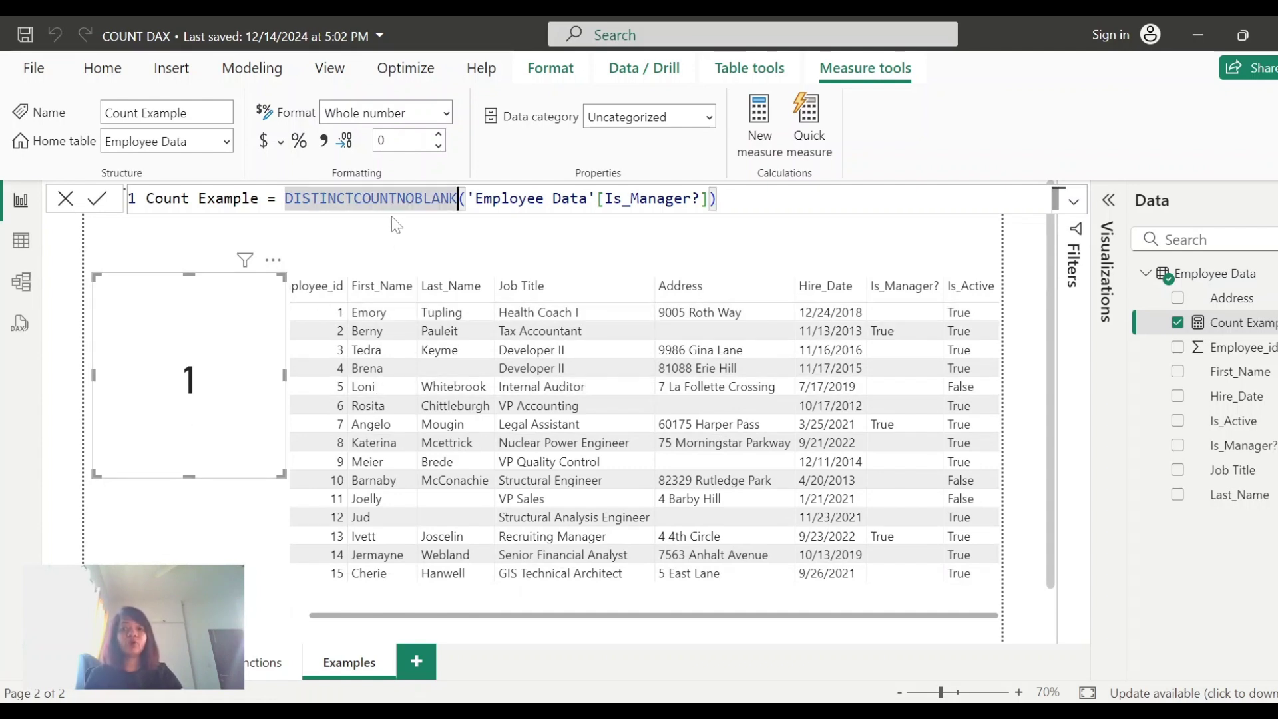
pyautogui.moveTo(457, 198); pyautogui.dragTo(398, 198)
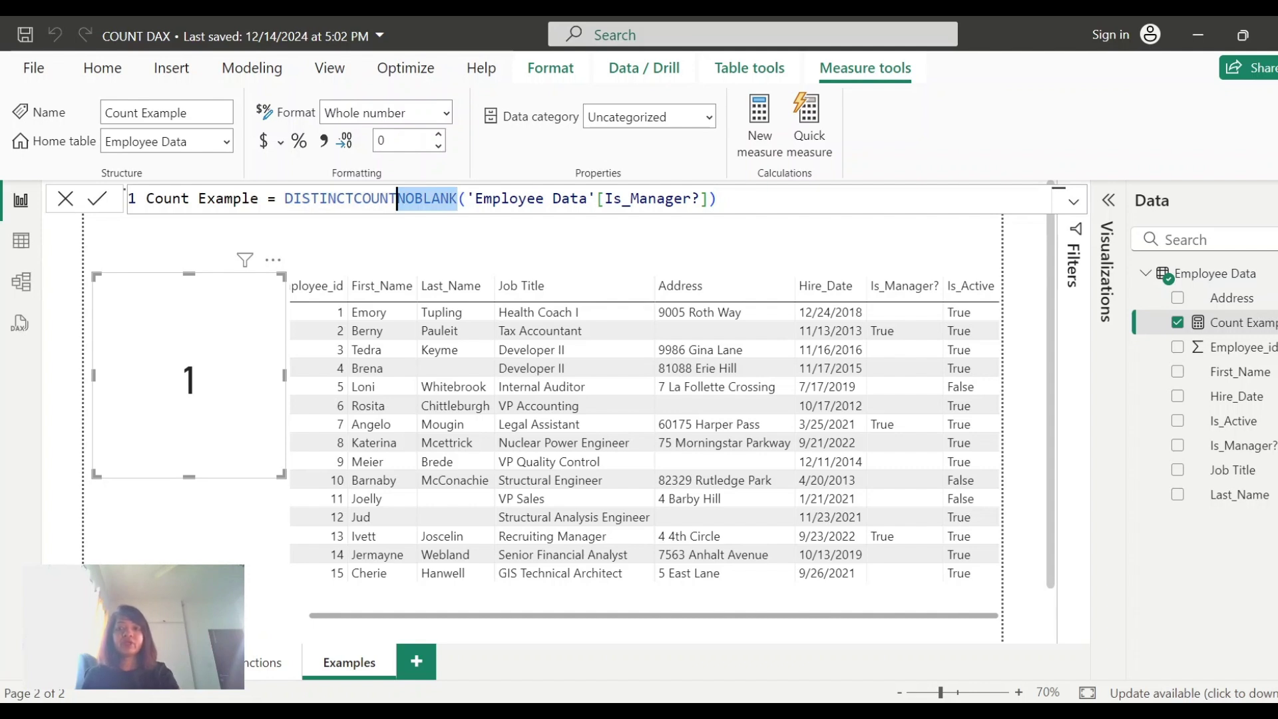
pyautogui.press('BackSpace')
pyautogui.press('Right')
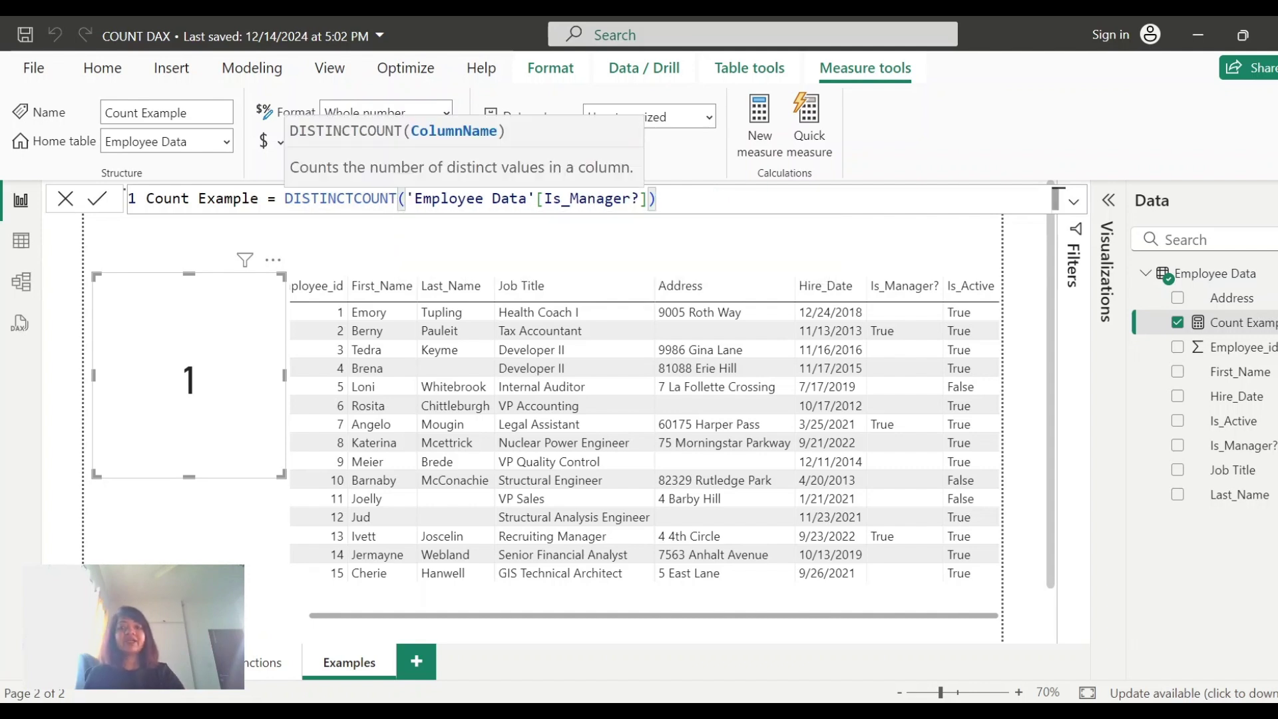
pyautogui.click(684, 194)
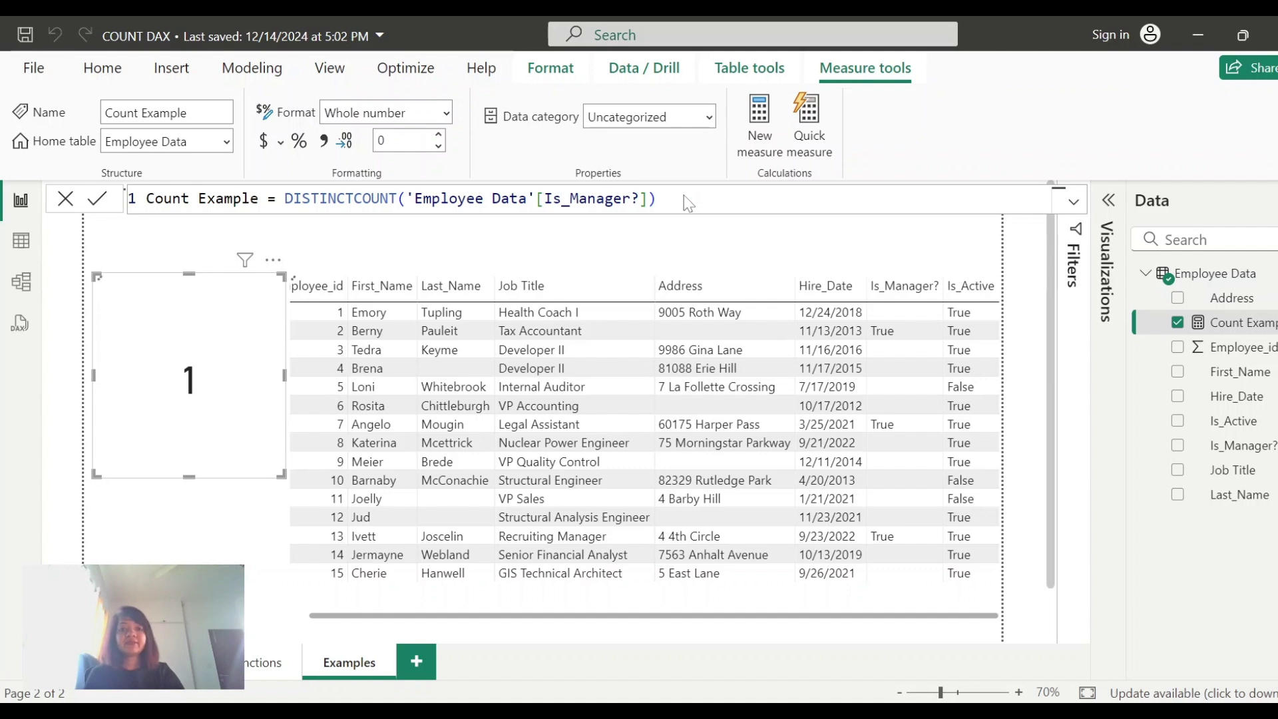
pyautogui.press('Return')
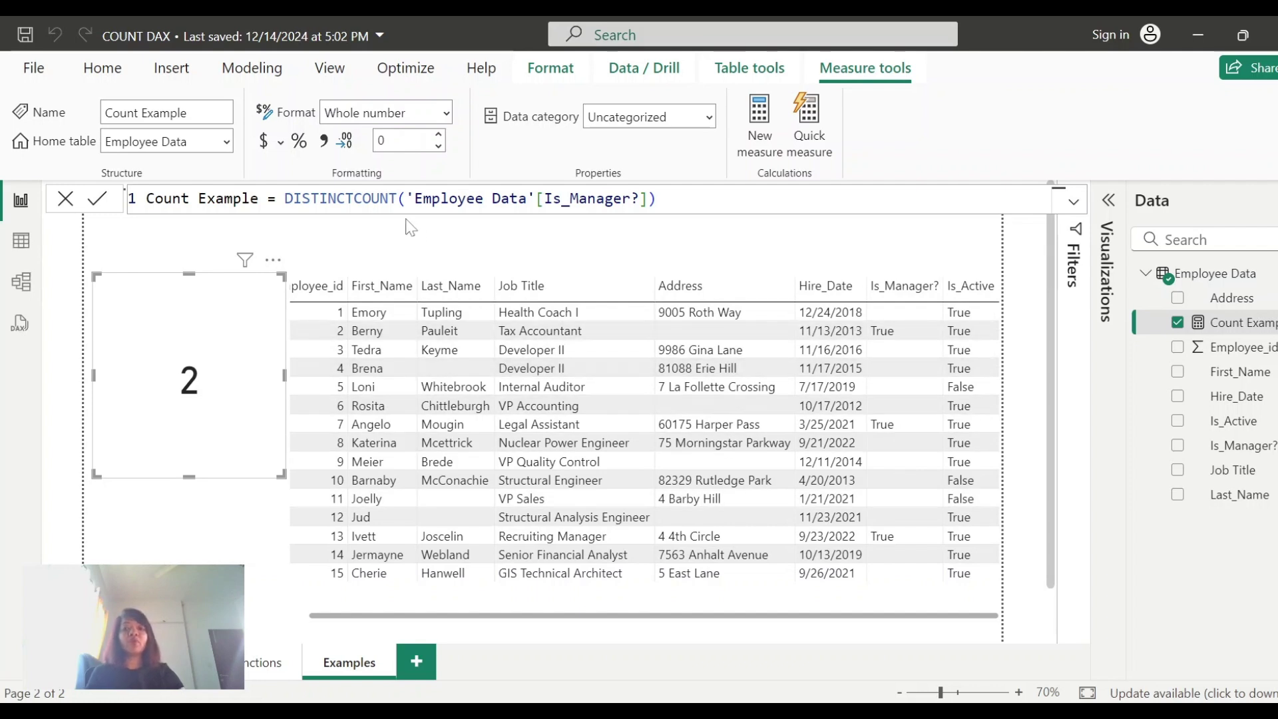
# Step: Switch the Count Example measure's function back to DISTINCTCOUNTNOBLANK for the Is_Manager? column
pyautogui.click(397, 198)
pyautogui.write('NO')
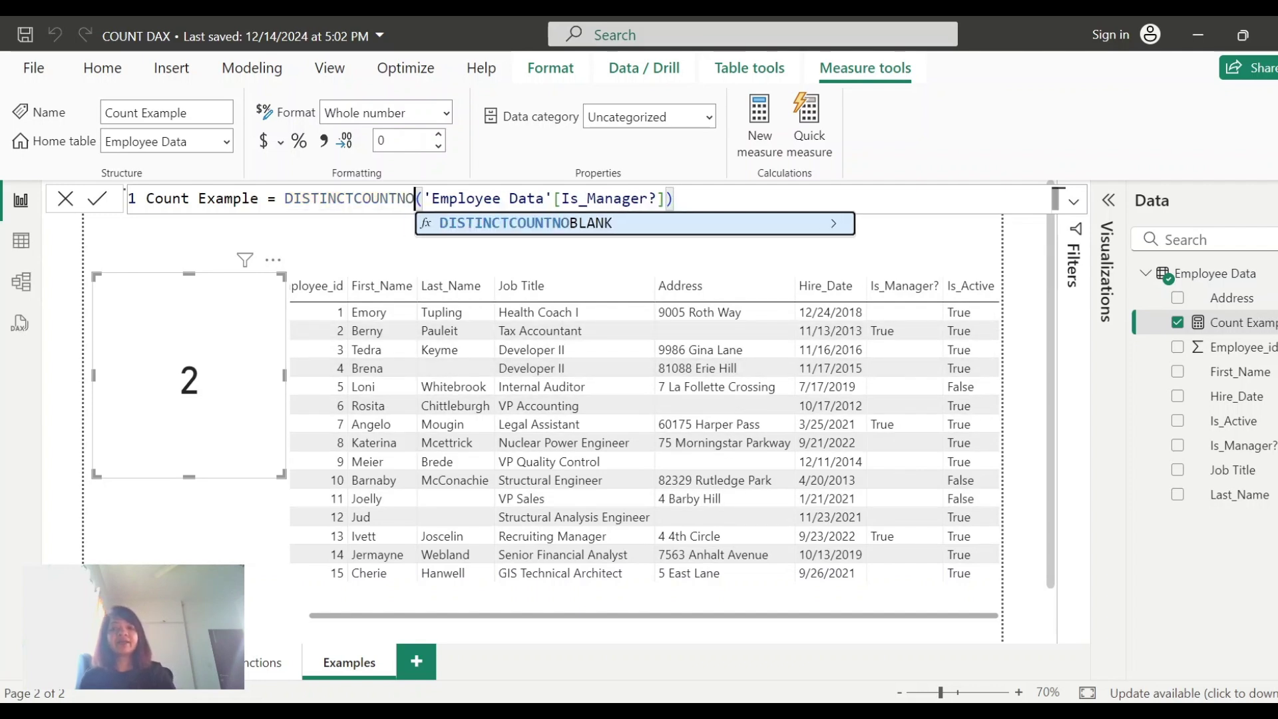
pyautogui.press('Tab')
pyautogui.press('Return')
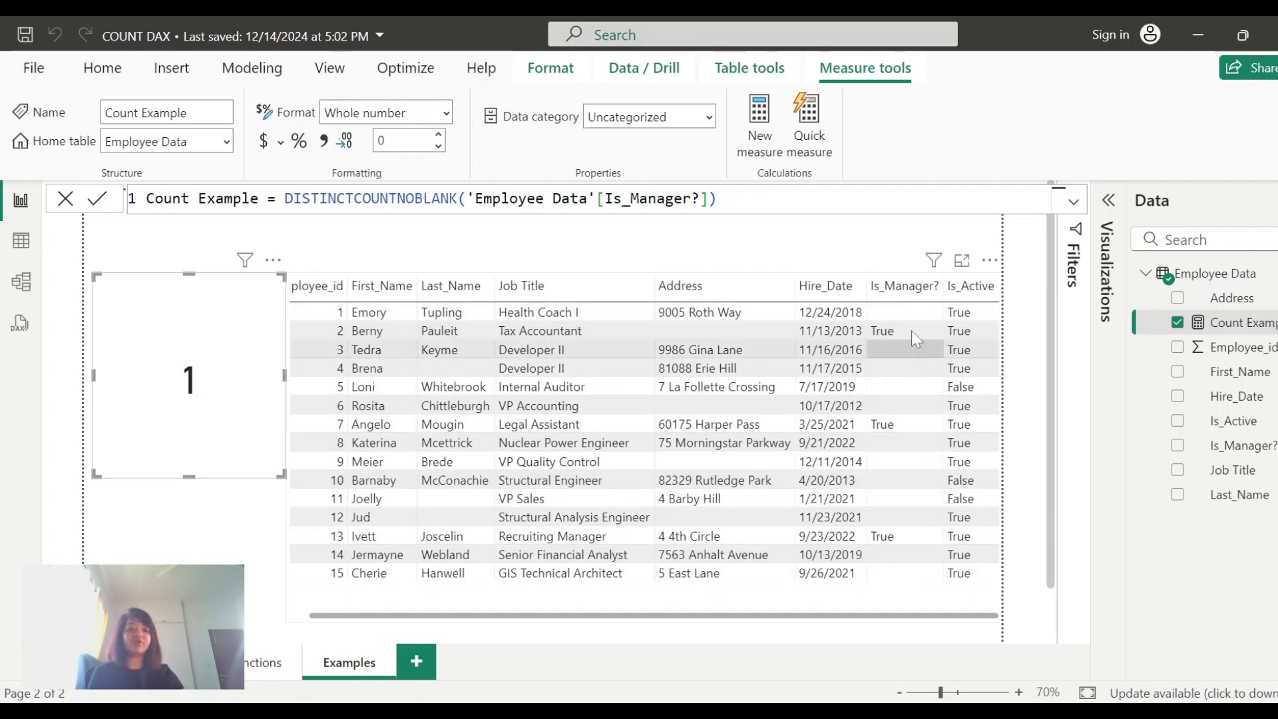
# Step: Go back to the count functions page and review the summary notes for all the count functions
pyautogui.click(263, 662)
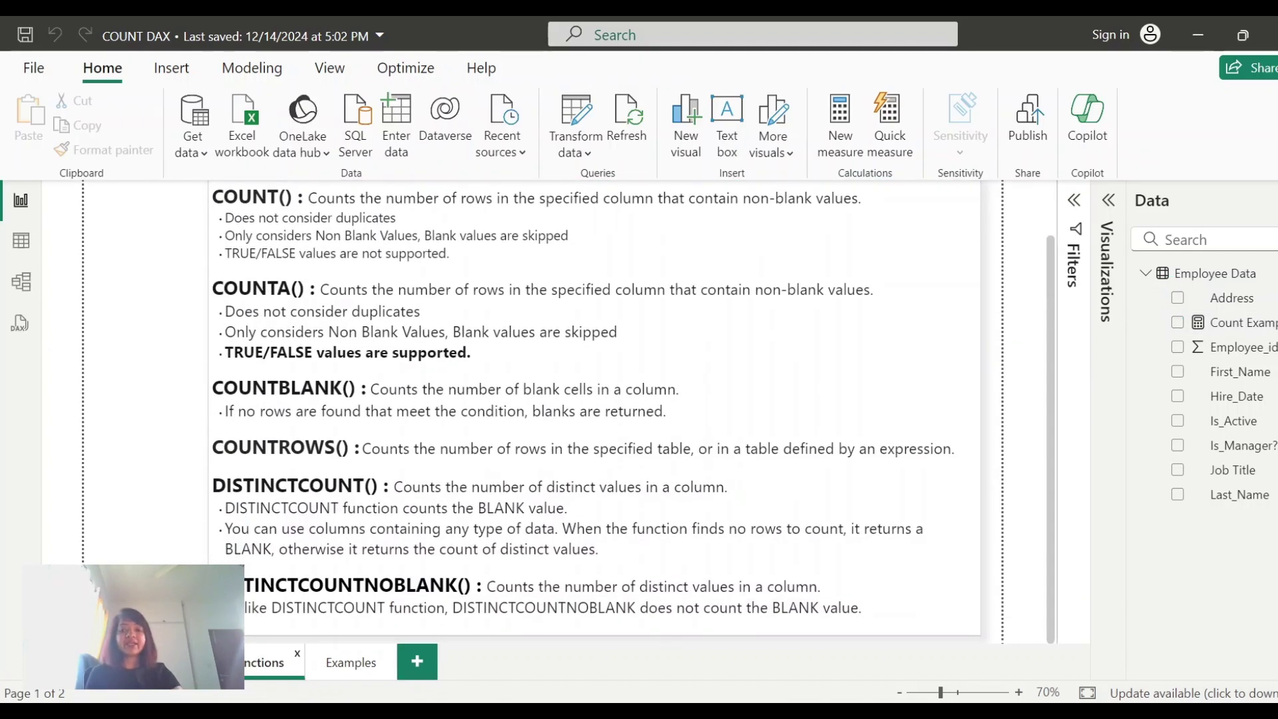
pyautogui.scroll(2, 595, 412)
pyautogui.scroll(-2, 595, 412)
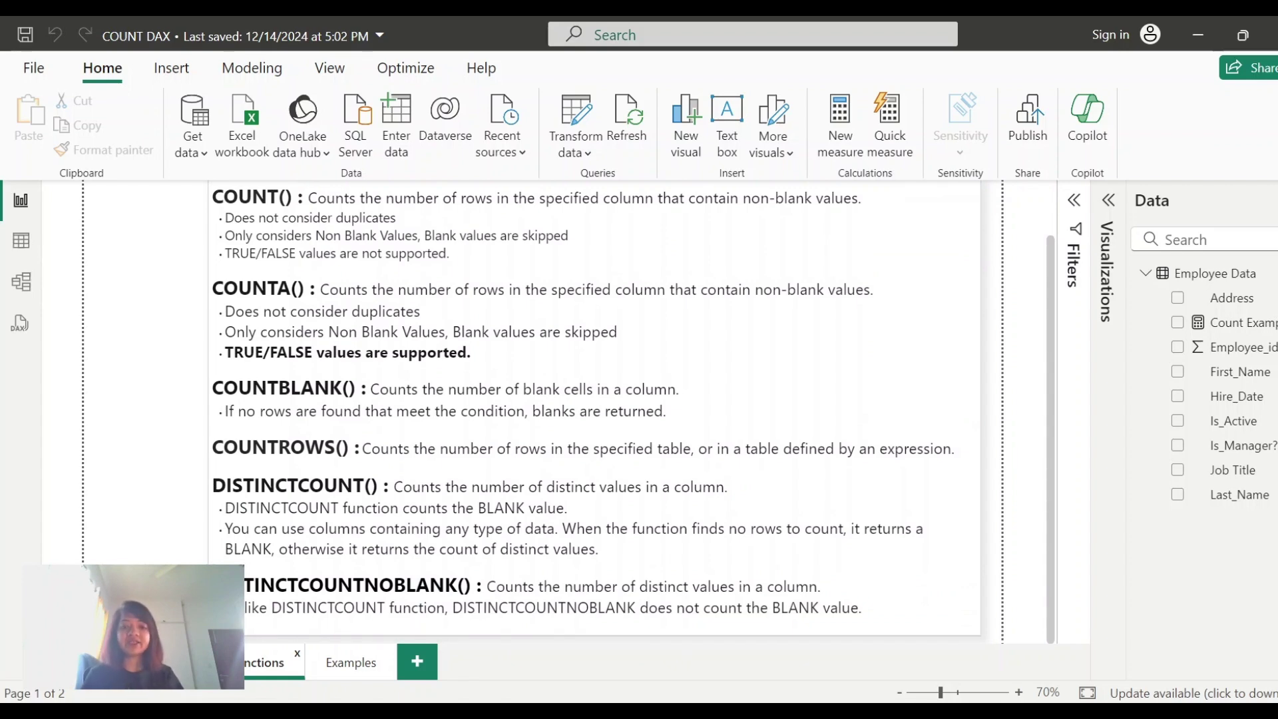
pyautogui.scroll(-1, 595, 412)
pyautogui.moveTo(823, 602); pyautogui.dragTo(266, 250)
pyautogui.click(1013, 368)
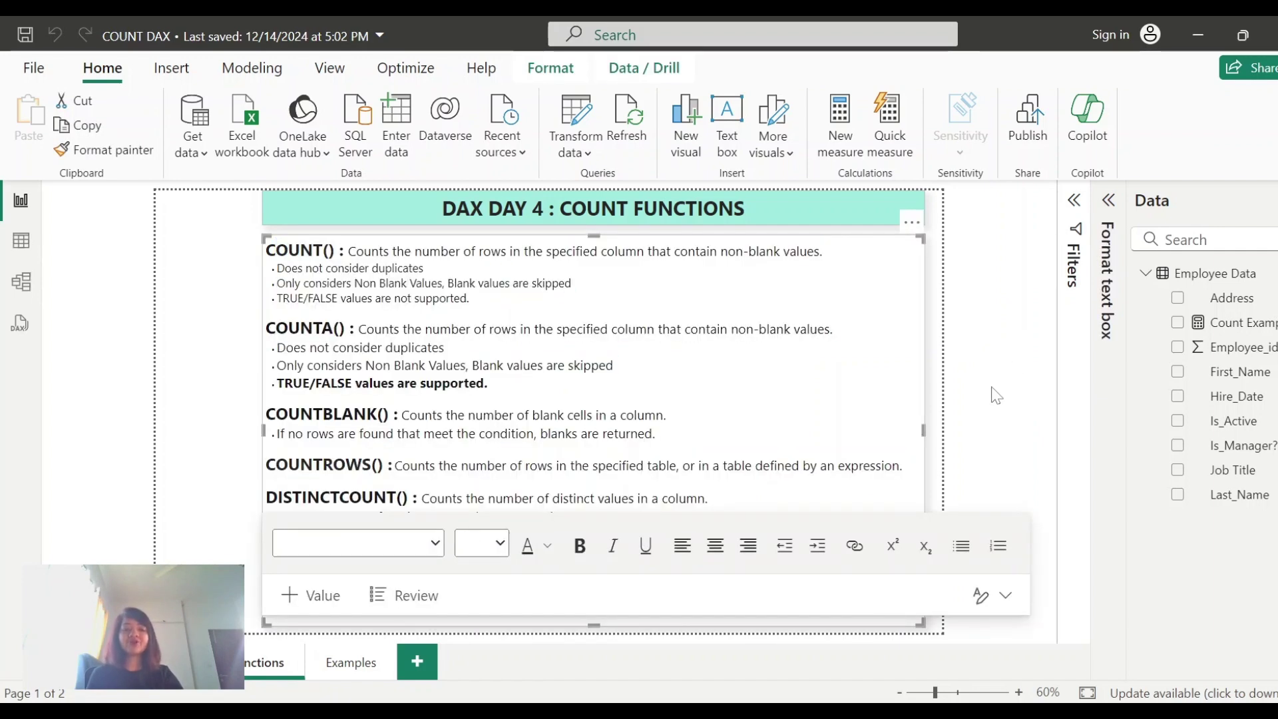